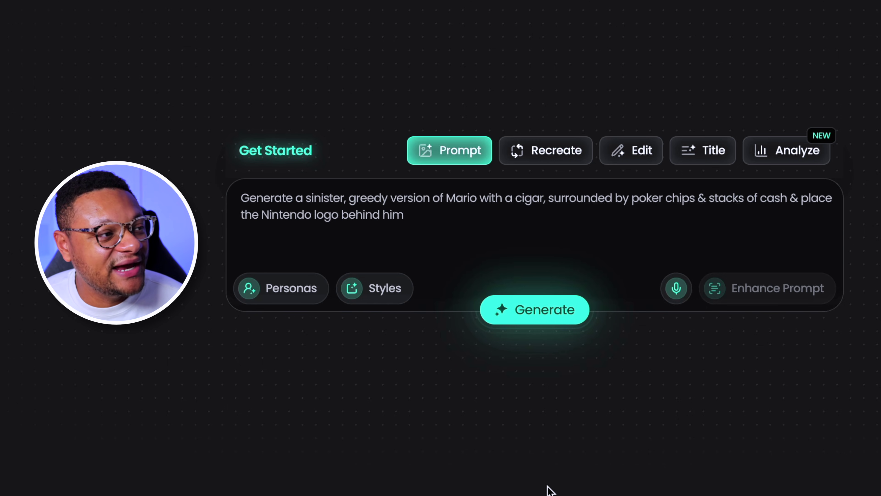
Switch Pikzels to Analyze mode to show the thumbnail upload and video title fields
left_click(427, 210)
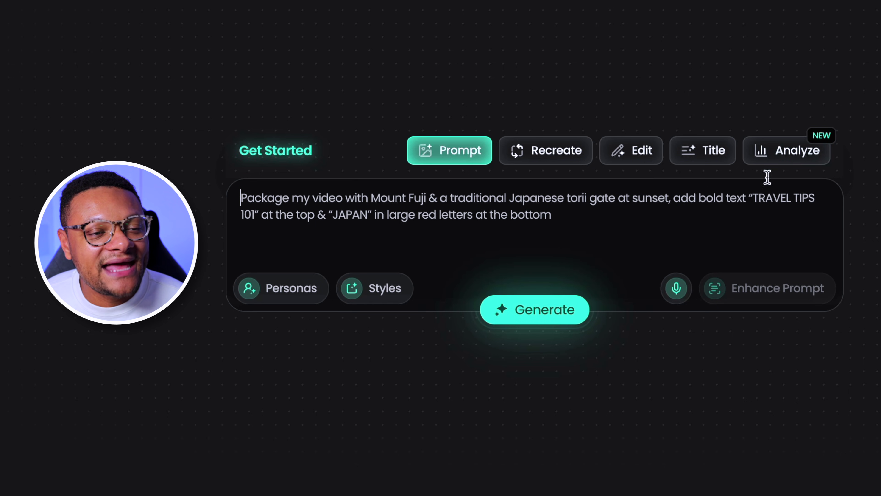
left_click(806, 155)
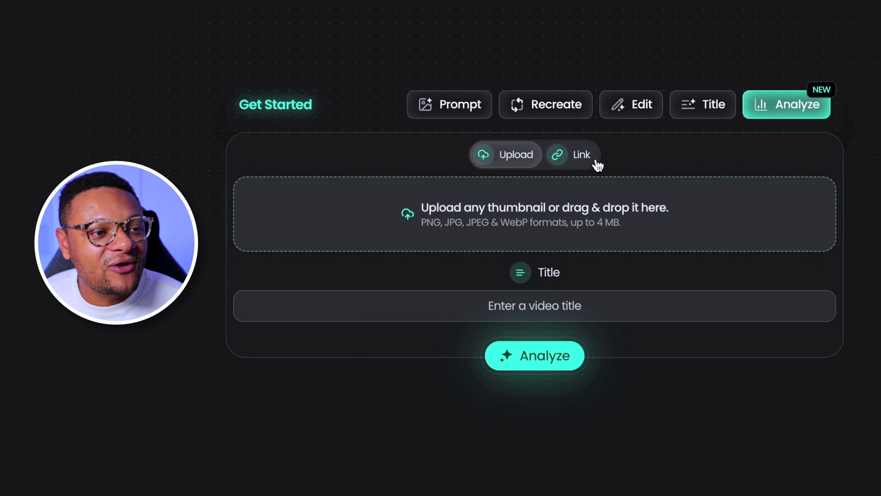
Paste the Hyrule Warriors YouTube video link and analyze its thumbnail, scoring 10
left_click(582, 159)
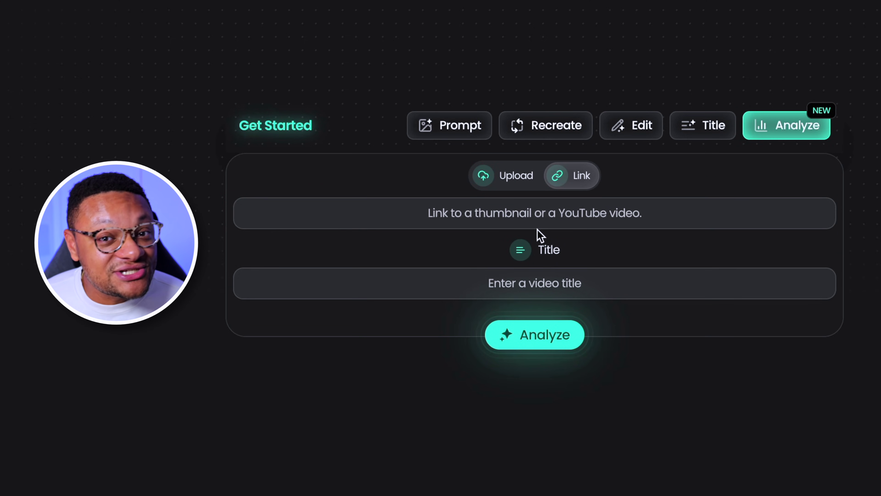
key("ctrl+v")
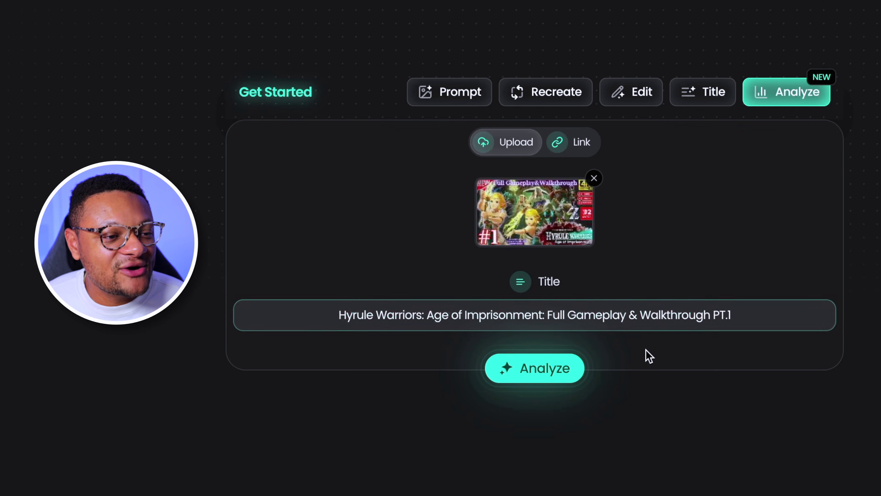
left_click(562, 374)
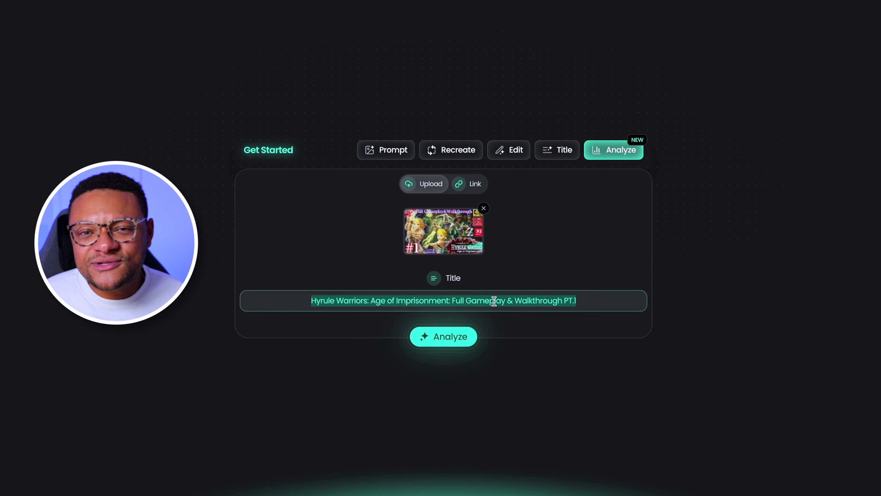
left_click(462, 337)
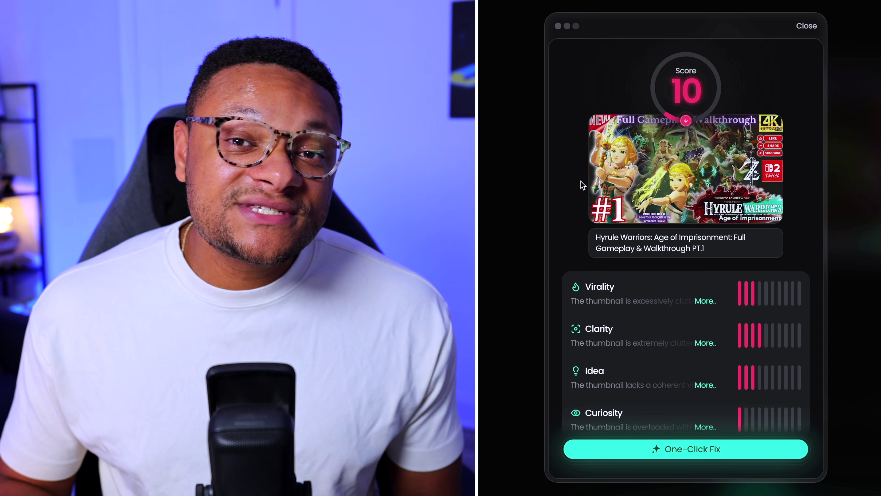
scroll(583, 185, "down", 3)
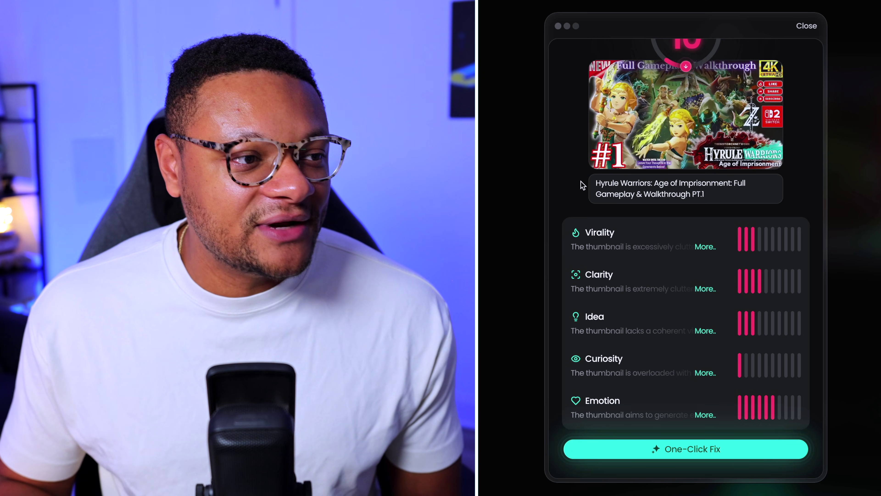
left_click(704, 247)
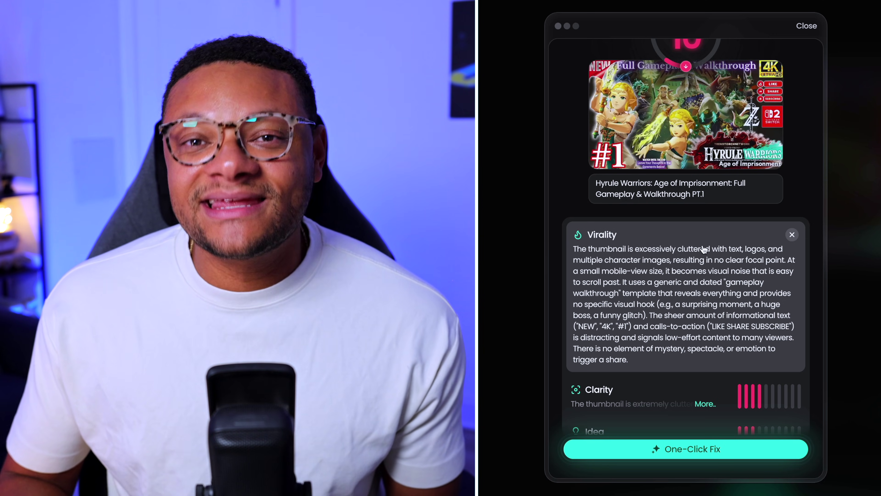
scroll(703, 249, "down", 3)
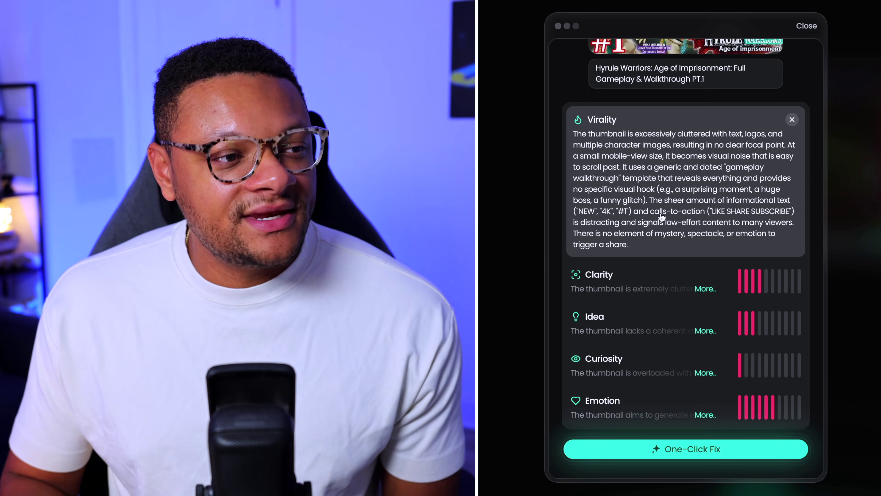
left_click(704, 288)
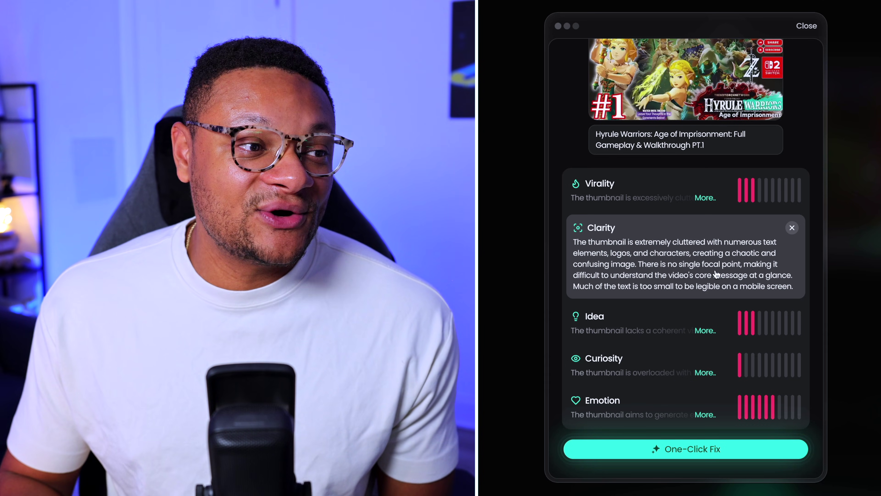
left_click(728, 239)
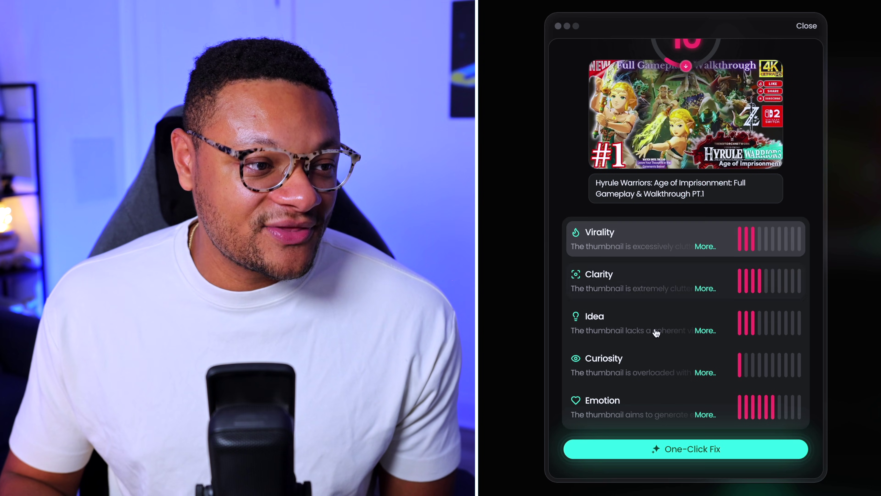
left_click(671, 328)
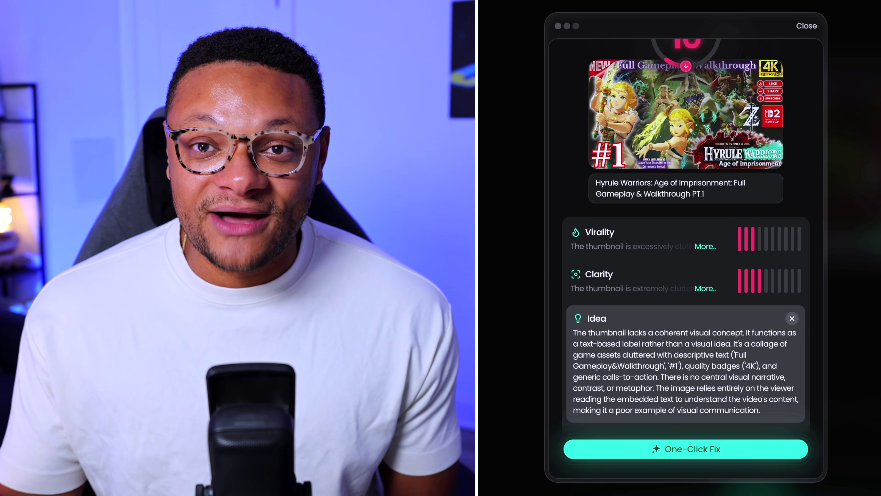
scroll(702, 368, "down", 3)
left_click(703, 369)
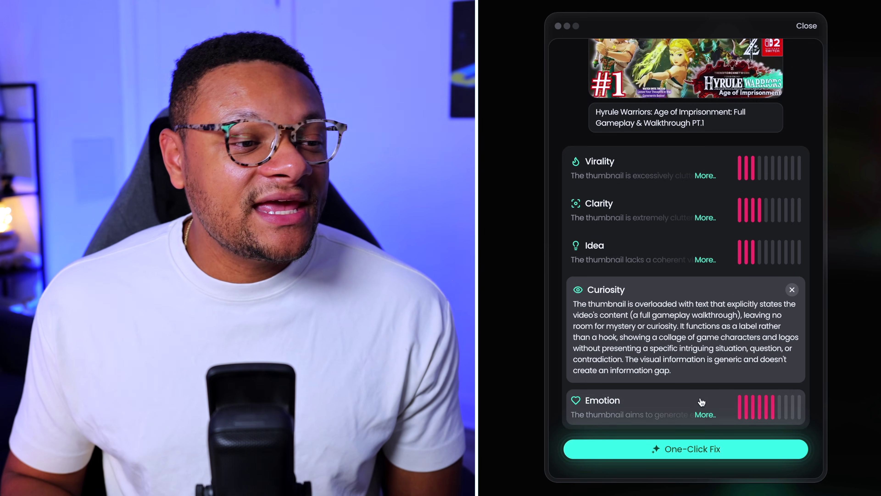
left_click(700, 401)
scroll(725, 397, "down", 1)
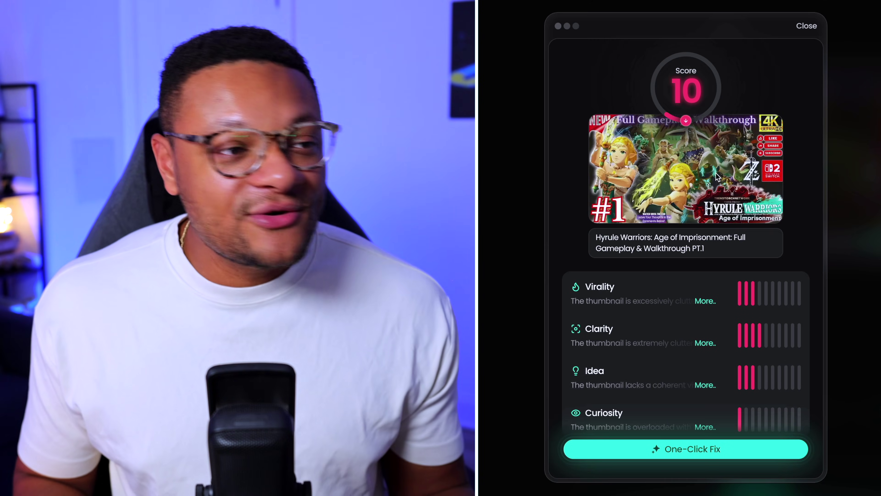
scroll(716, 177, "down", 2)
scroll(717, 178, "down", 1)
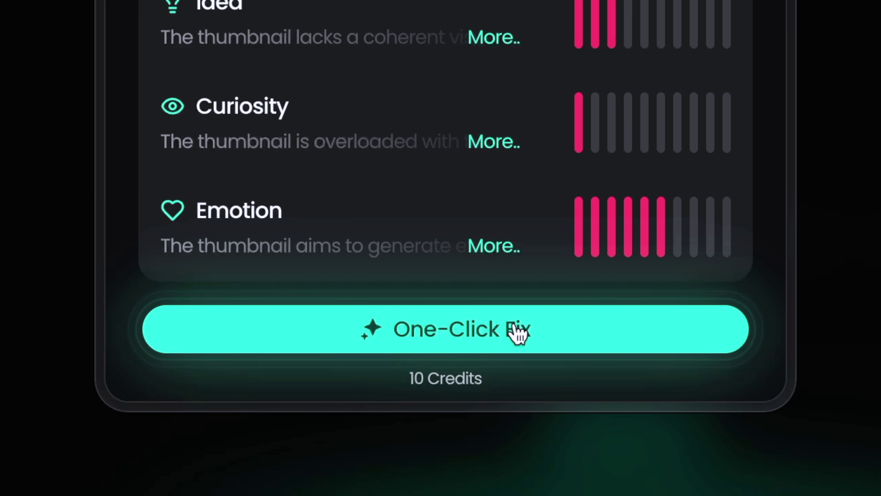
Apply One-Click Fix twice to the Hyrule thumbnail, reaching 46, then begin a new analysis
left_click(519, 333)
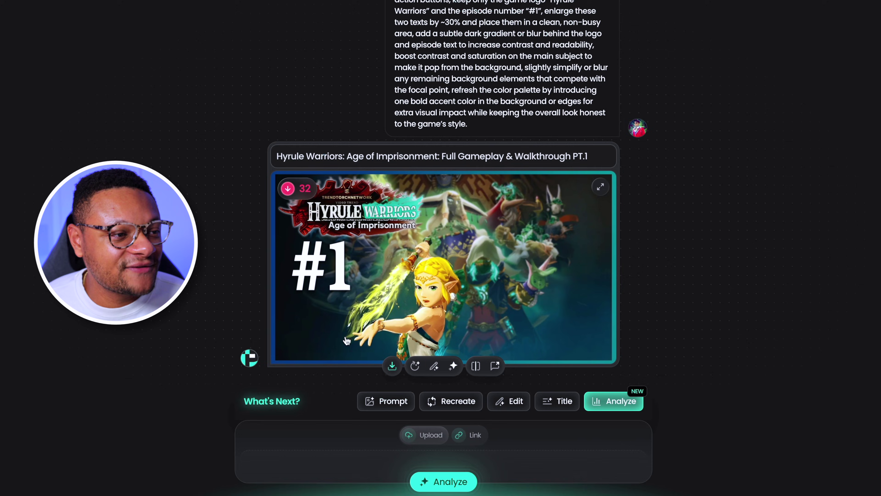
left_click(296, 190)
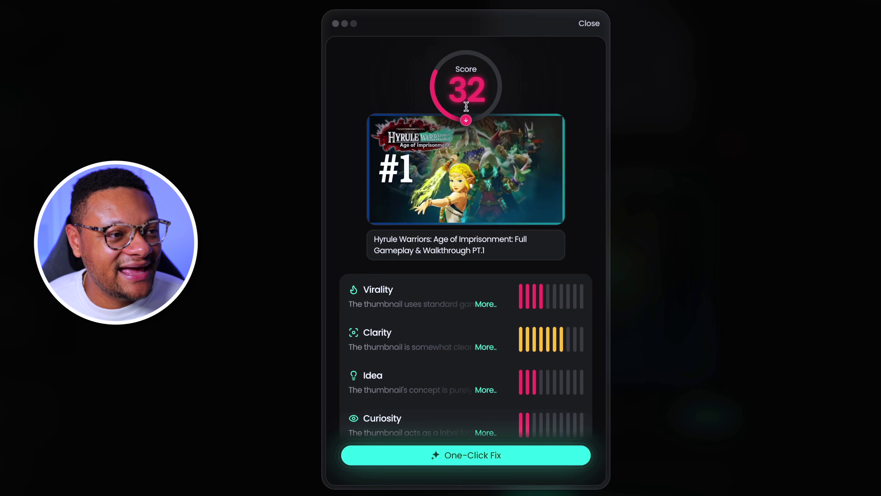
scroll(493, 290, "down", 2)
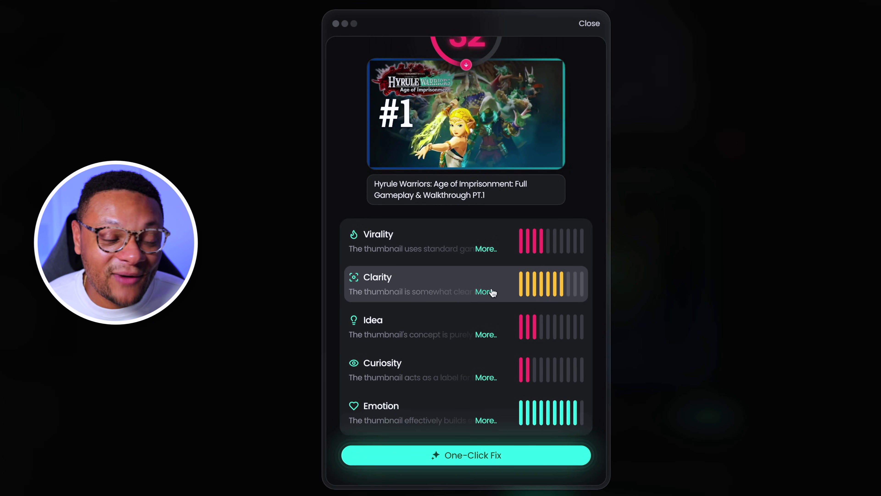
left_click(480, 458)
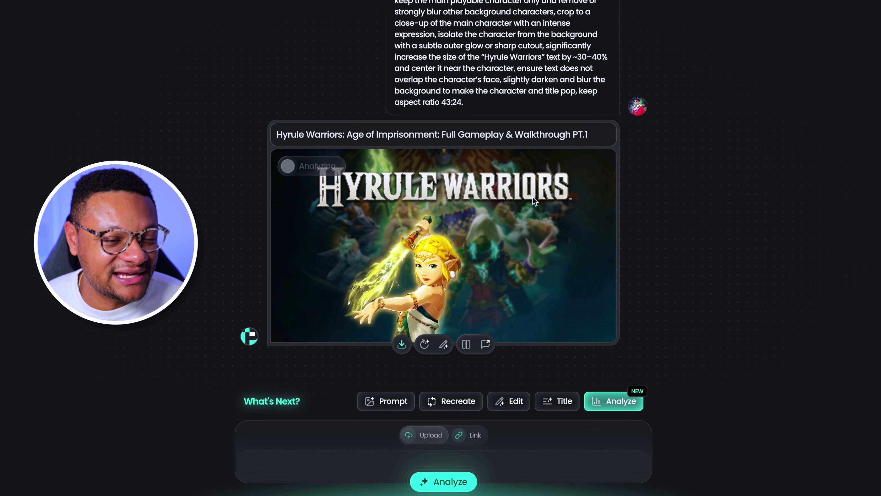
scroll(444, 270, "up", 8)
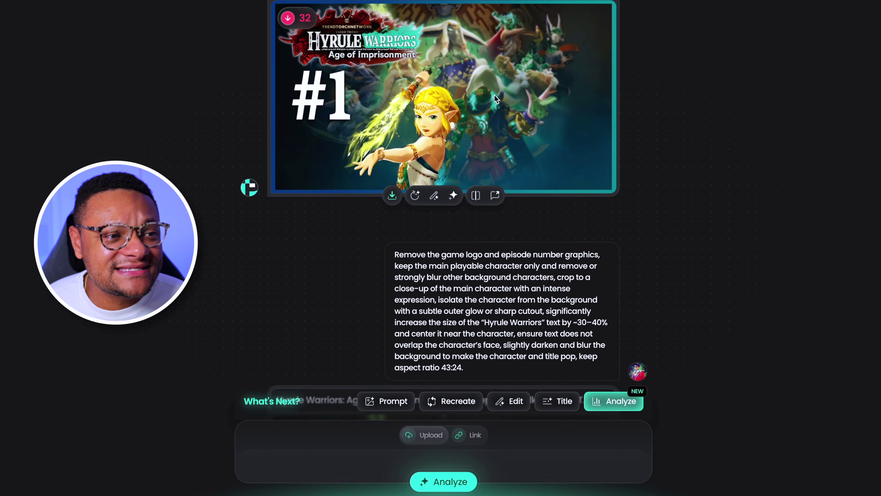
scroll(494, 95, "down", 8)
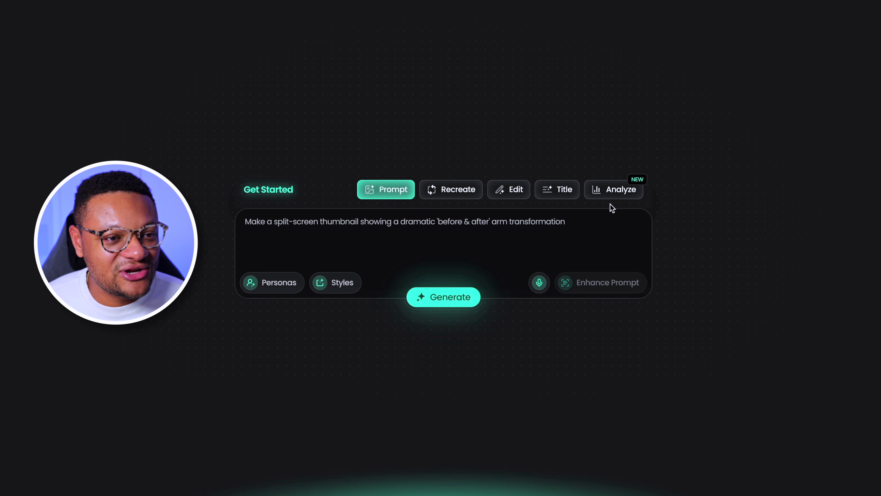
left_click(607, 186)
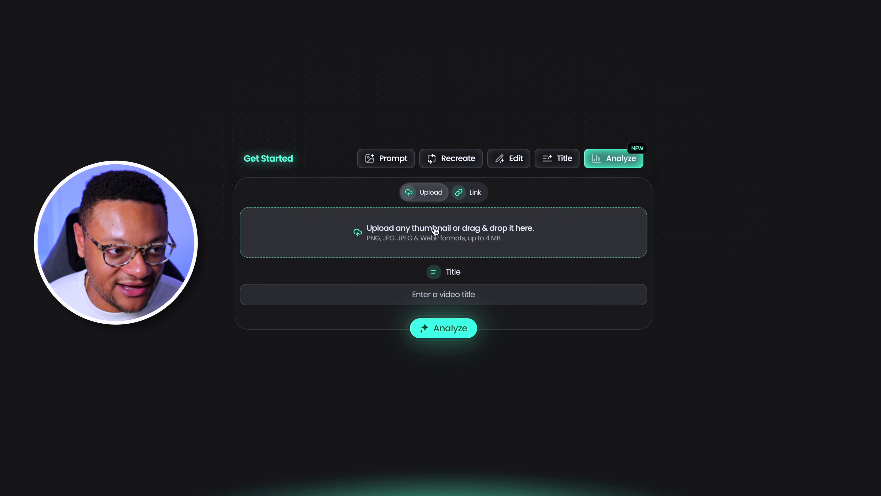
Upload dragon ball 2.jpg and analyze it, previewing the thumbnail enlarged
left_click_drag(435, 231, 428, 256)
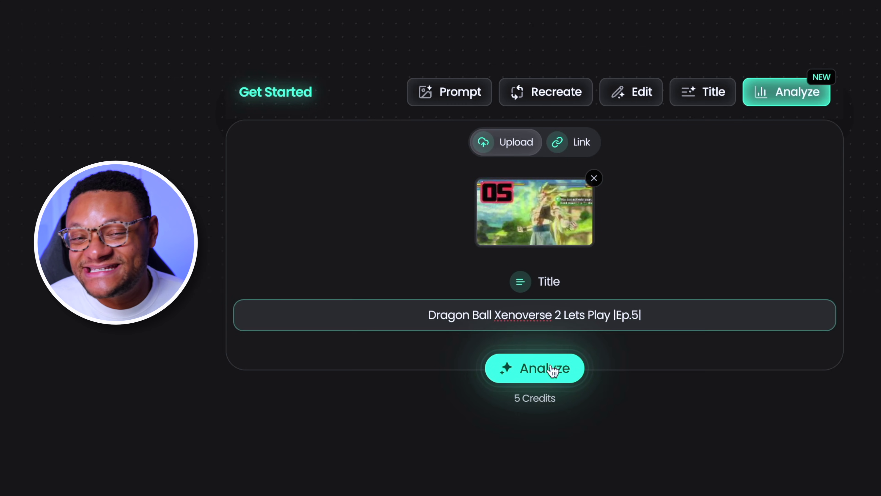
left_click(552, 371)
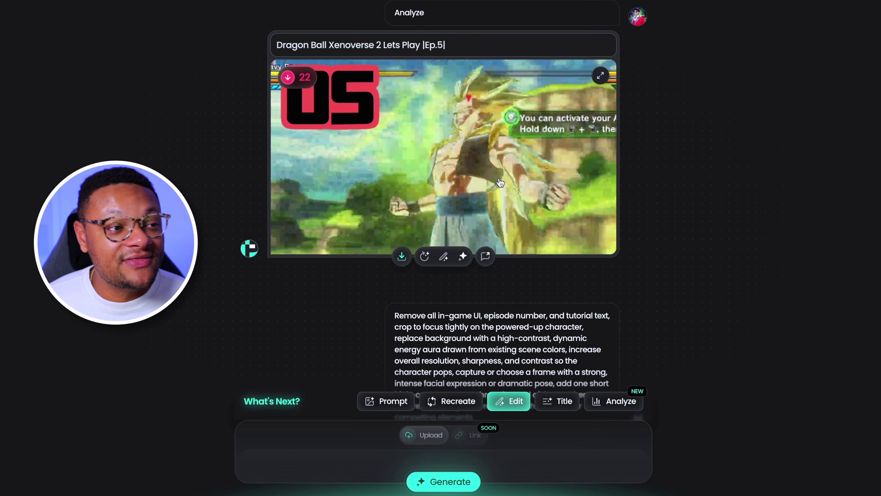
left_click(430, 113)
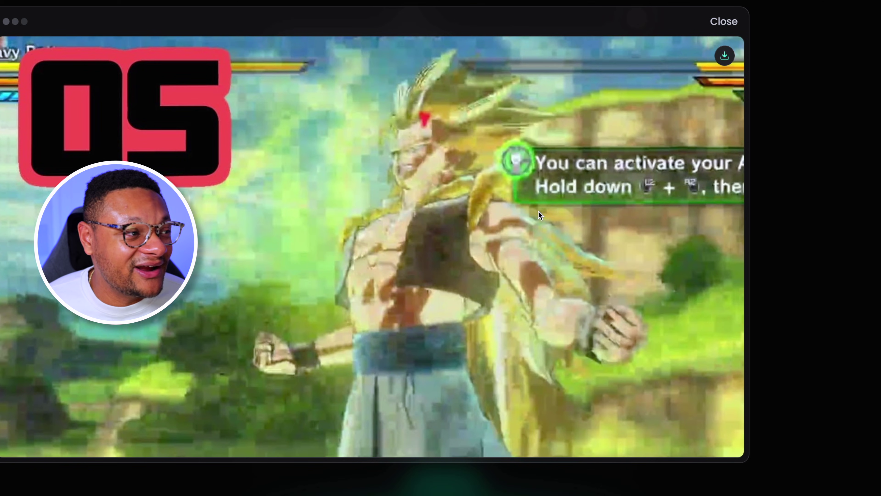
left_click(732, 28)
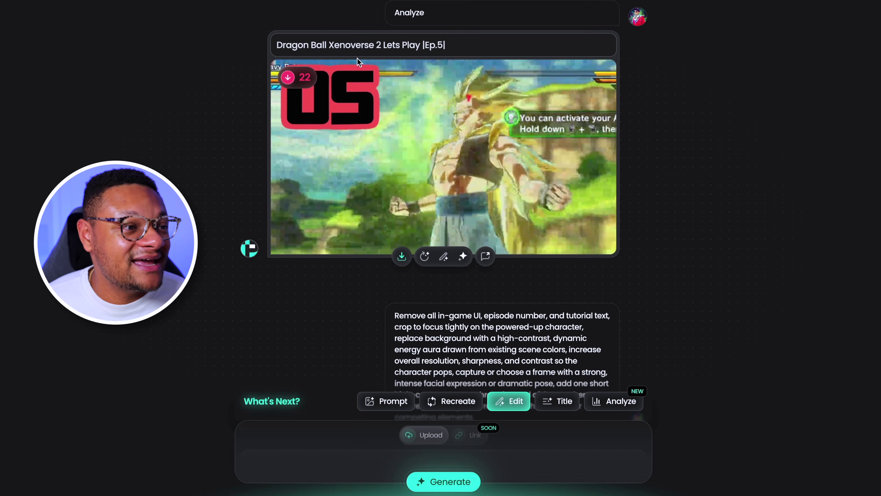
Review the score-22 breakdown and enlarge the improved 'UNLEASH POWER!' and '1 HIT KO?!' versions
left_click(291, 75)
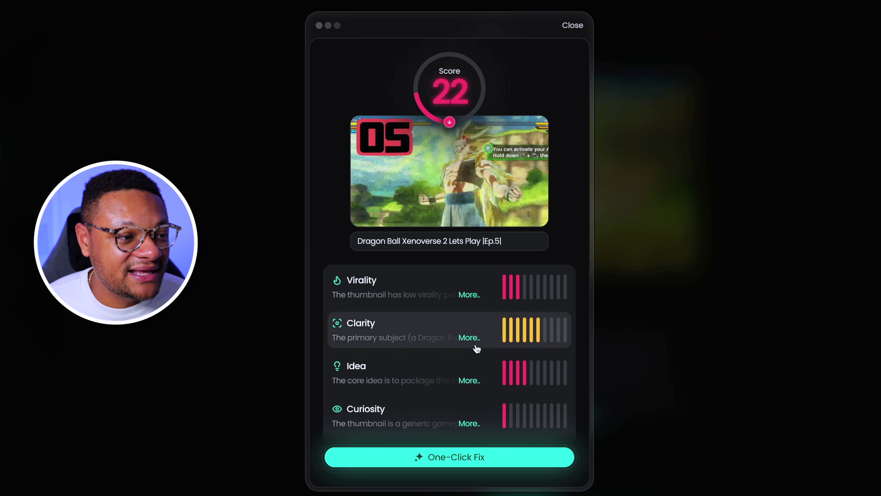
scroll(476, 348, "down", 2)
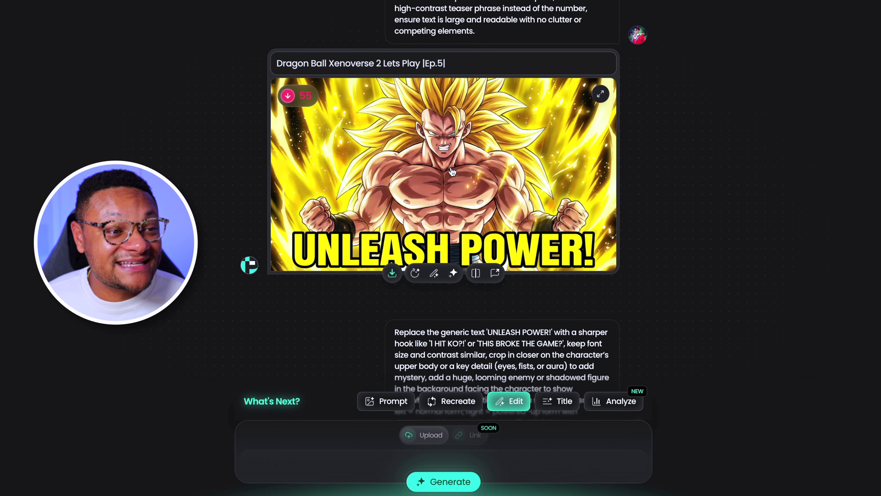
left_click(453, 170)
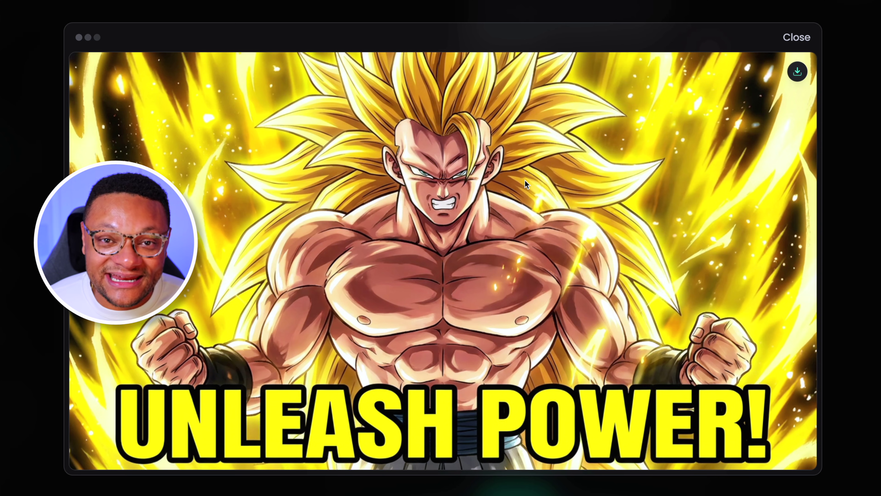
left_click(801, 39)
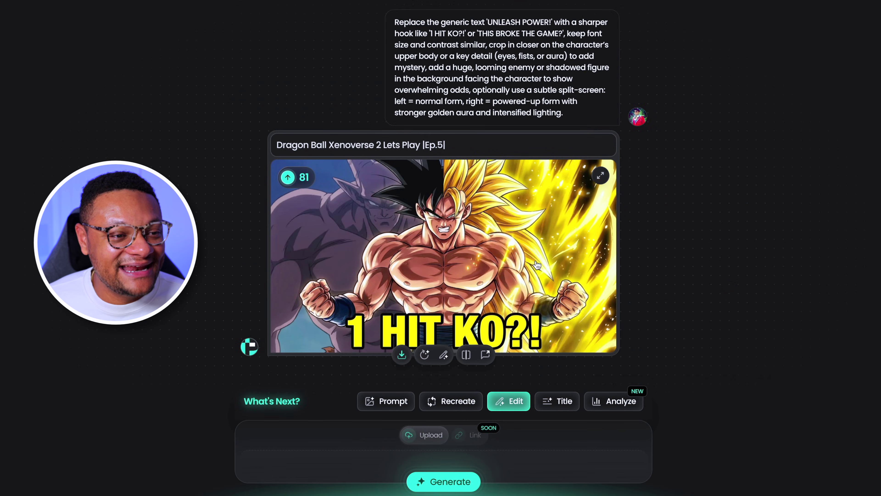
left_click(537, 265)
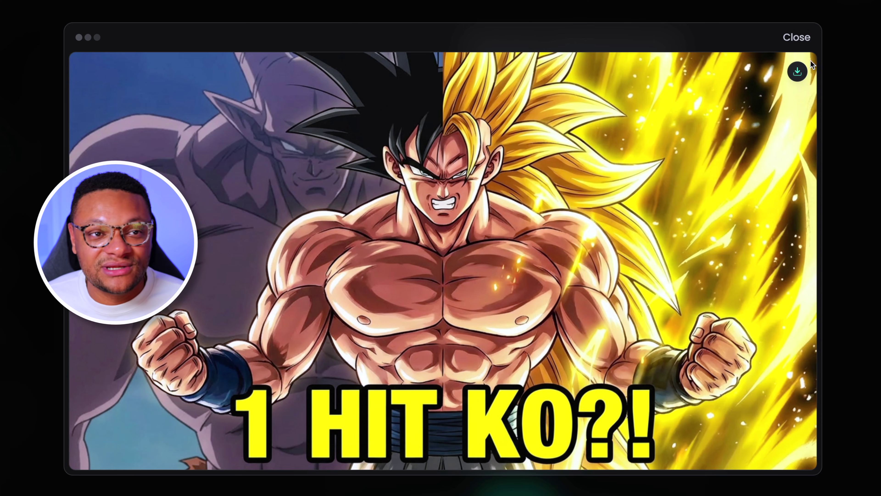
left_click(797, 38)
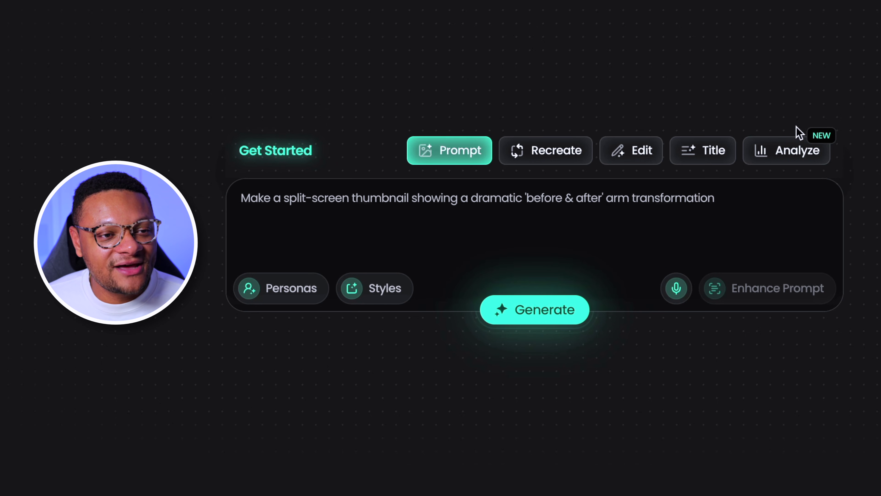
Analyze the Ghost of Yotei Platinum thumbnail with its title and open the 83 score breakdown
left_click(789, 151)
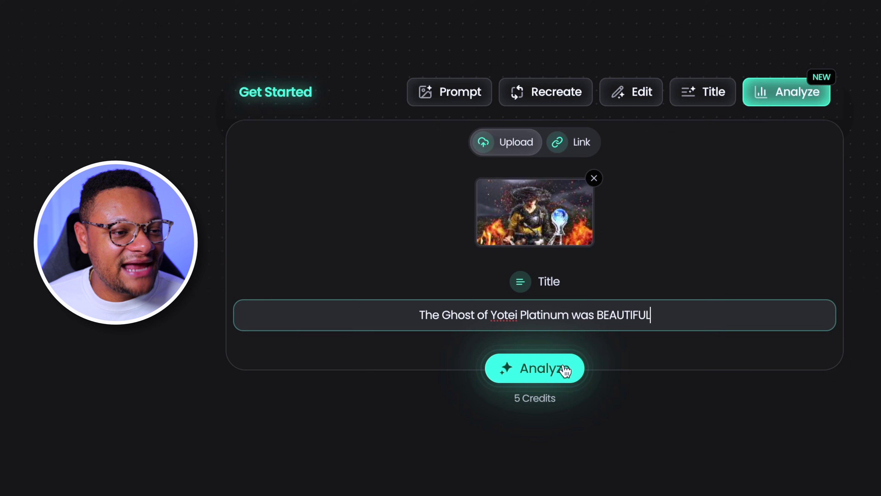
left_click(533, 372)
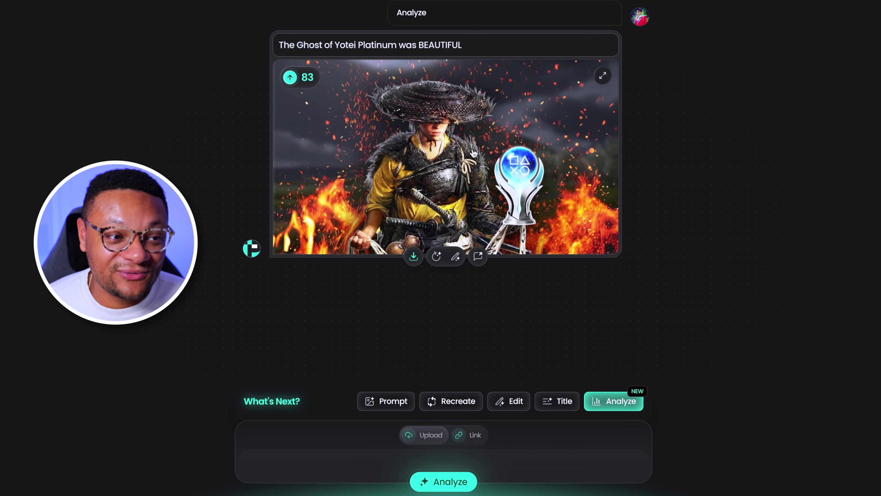
left_click(300, 77)
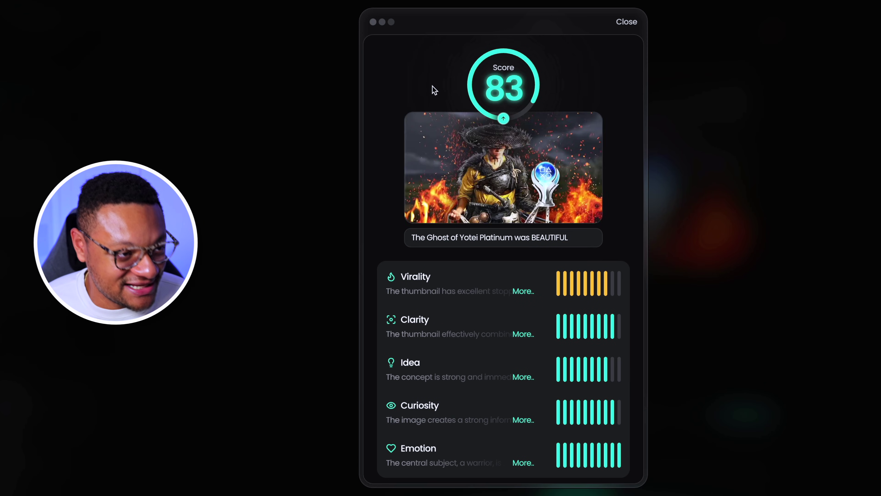
Expand the full Virality and Emotion explanations in the score breakdown
left_click(520, 291)
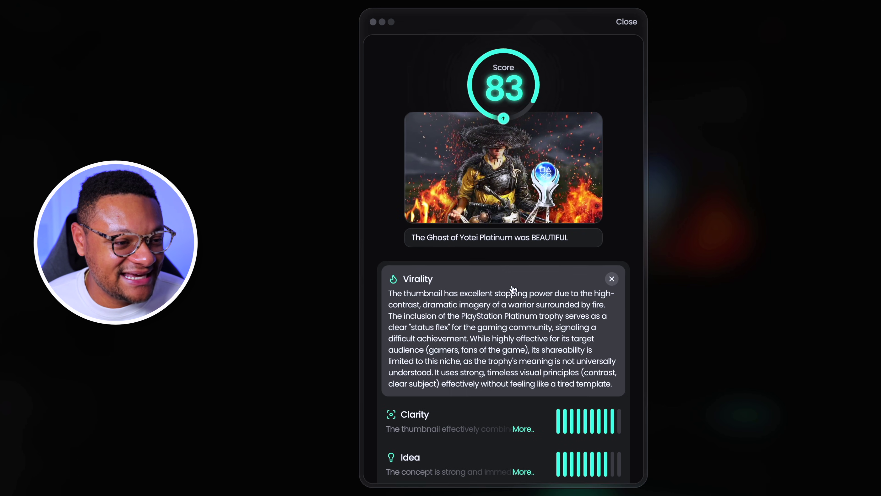
scroll(558, 270, "down", 3)
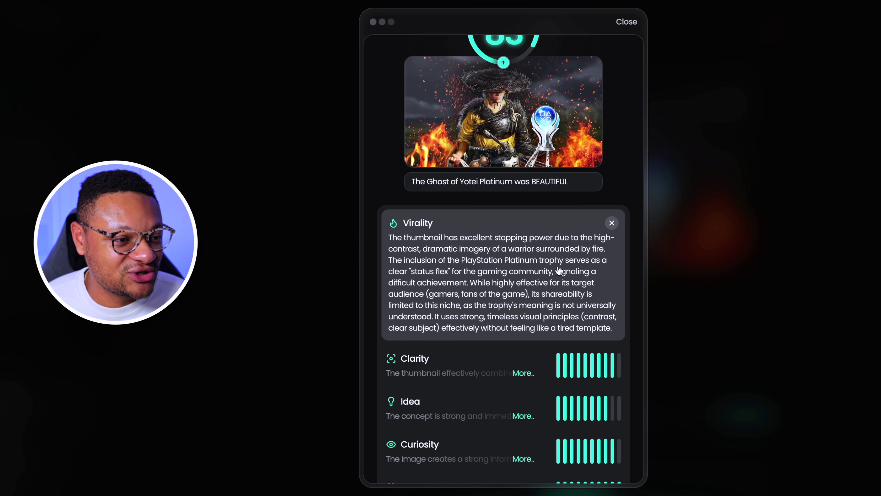
scroll(542, 346, "down", 2)
left_click(523, 455)
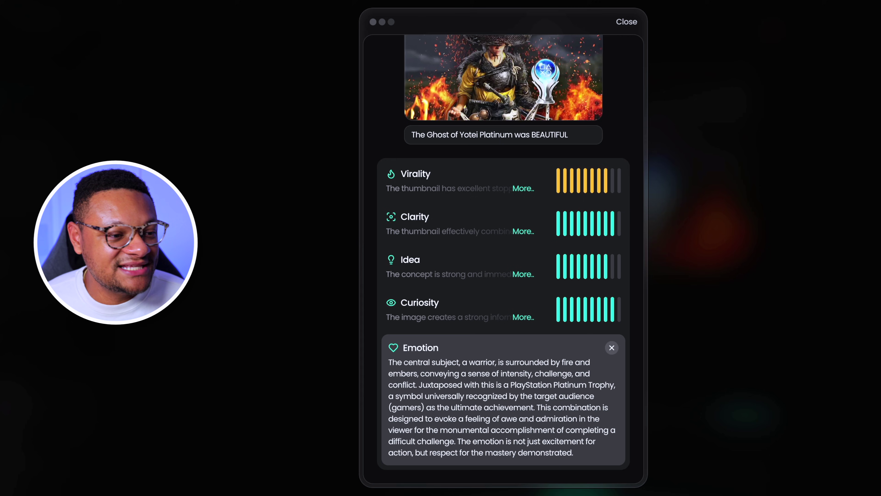
scroll(613, 127, "up", 5)
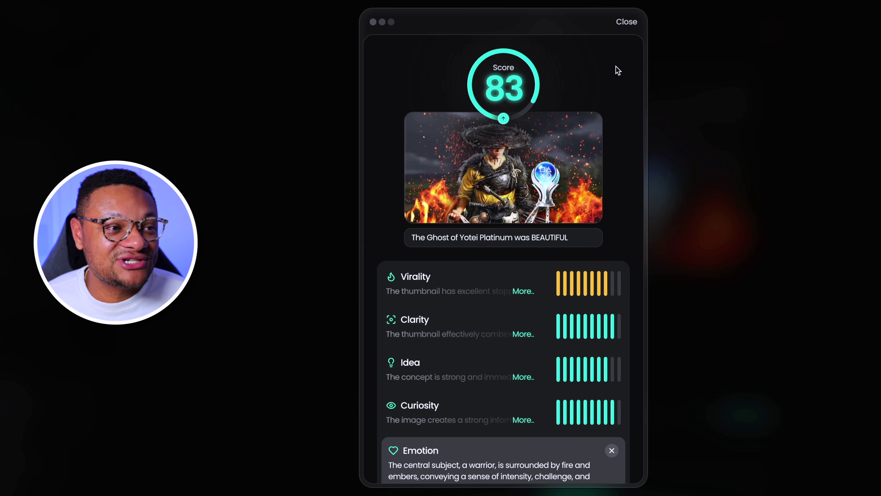
scroll(614, 105, "down", 5)
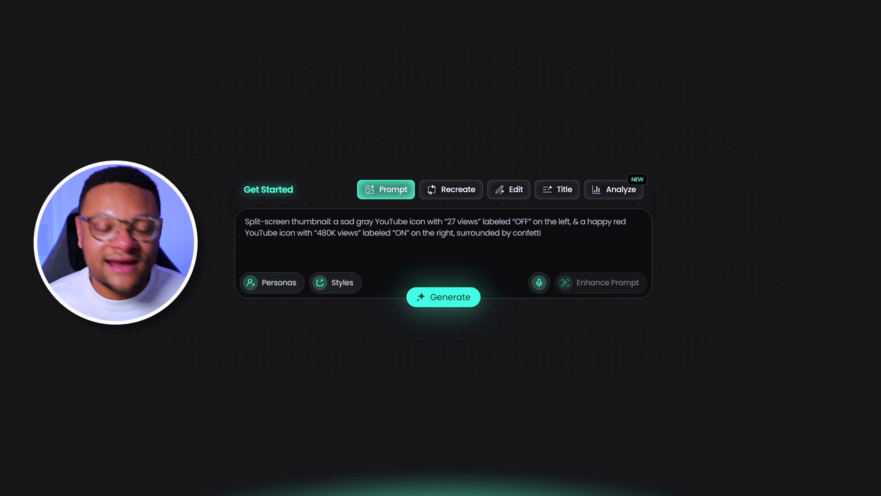
Paste the Steve-with-Diamond-Pickaxe vibrant-colors prompt, enhance it, and generate the thumbnail
type("Show a luxurious mansion on the left & a very tiny house on the right with a red arrow pointing to the tiny house labeled \"Elon Musk\" in bold text")
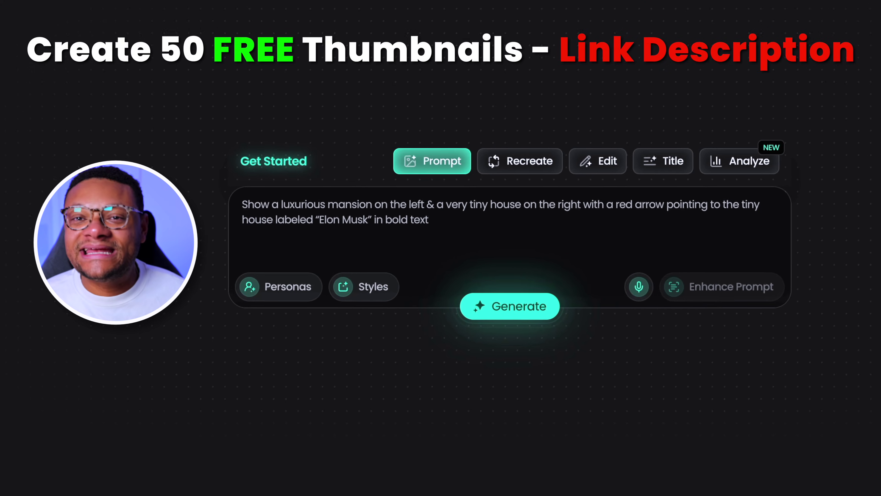
key("ctrl+a")
key("BackSpace")
type("Create a thumbnail of me proudly standing next to my brand-new Ferrari F40, with bold red text that says \"FERRARI F40\" at the top")
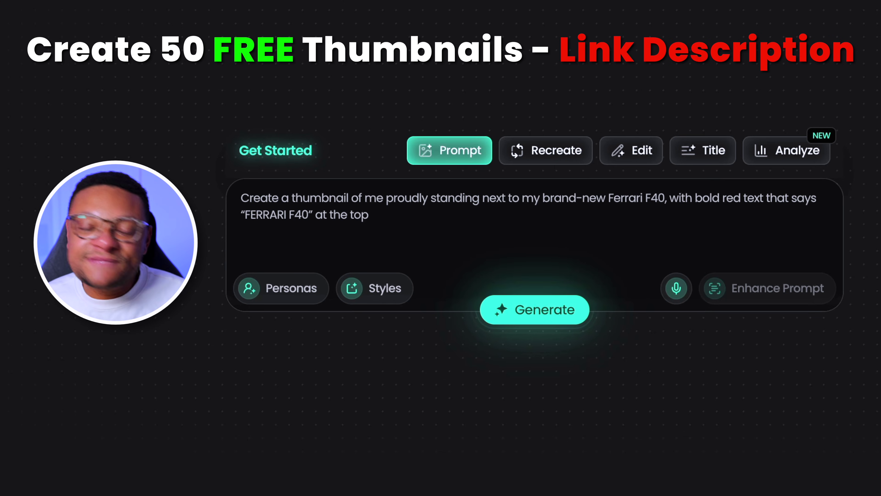
key("ctrl+a")
key("BackSpace")
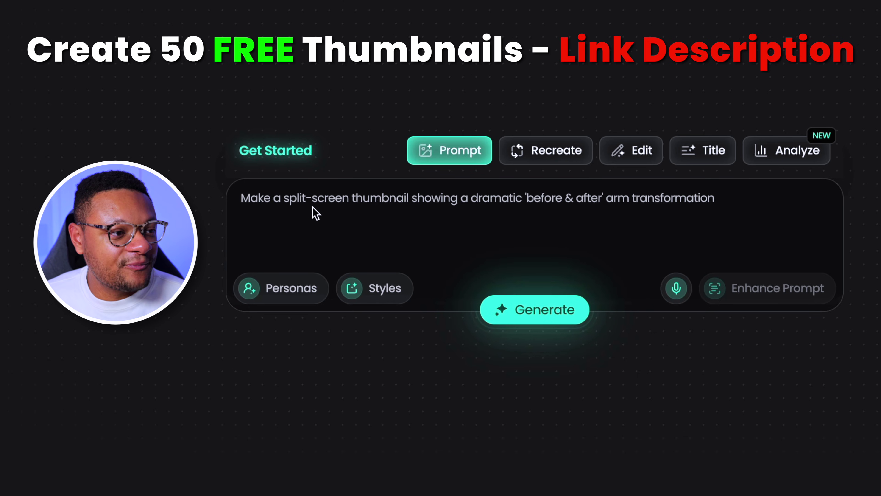
type("Steve Minecraft character wielding a highly detailed Minecraft Diamond Pickaxe")
key("ctrl+a")
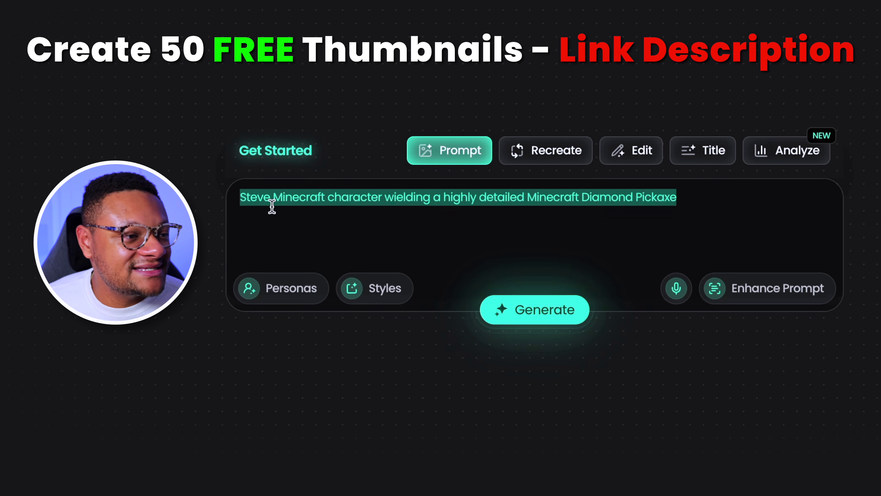
key("Right")
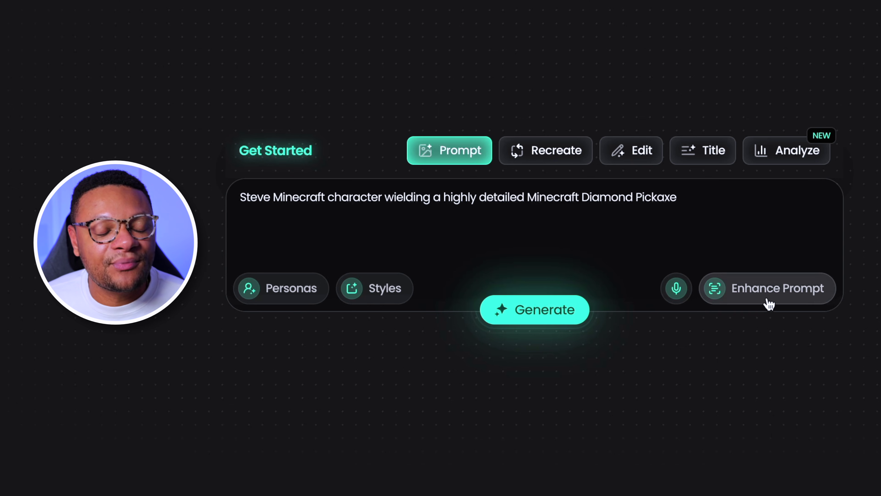
left_click(771, 304)
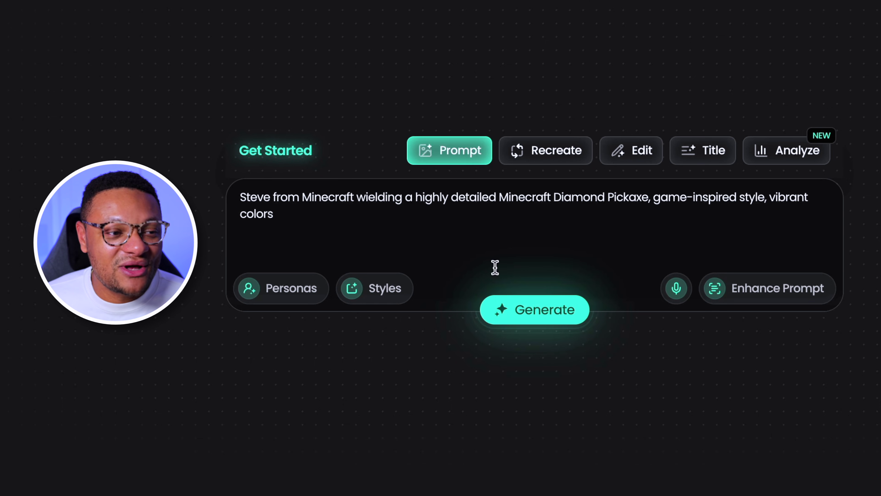
left_click(525, 305)
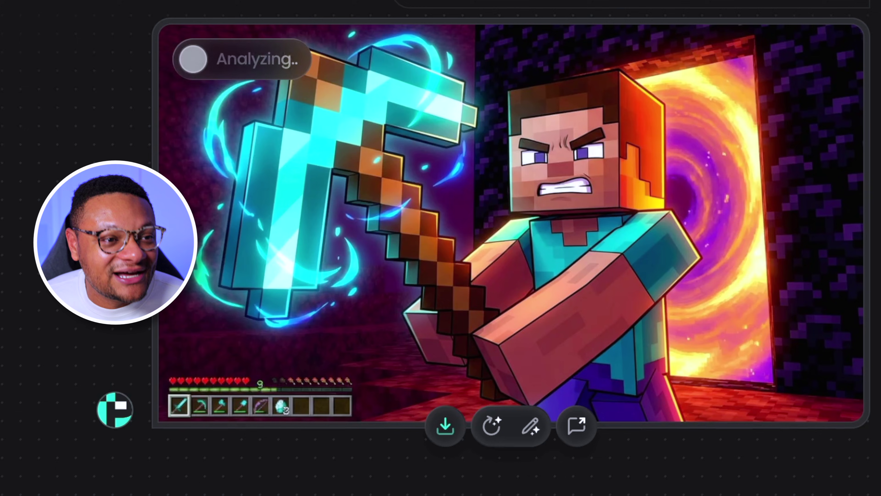
Check the finished Minecraft thumbnail's 83 score details, then start a YouTube Studio thumbnail A/B test
mouse_move(420, 291)
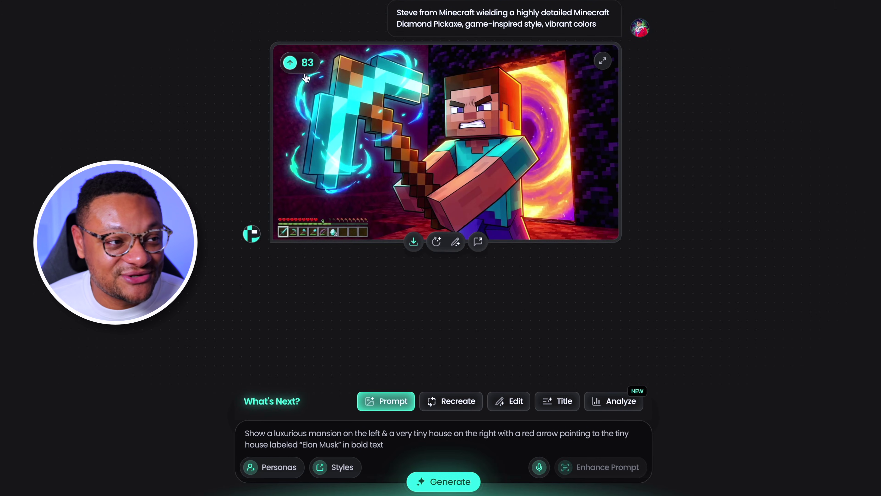
left_click(293, 64)
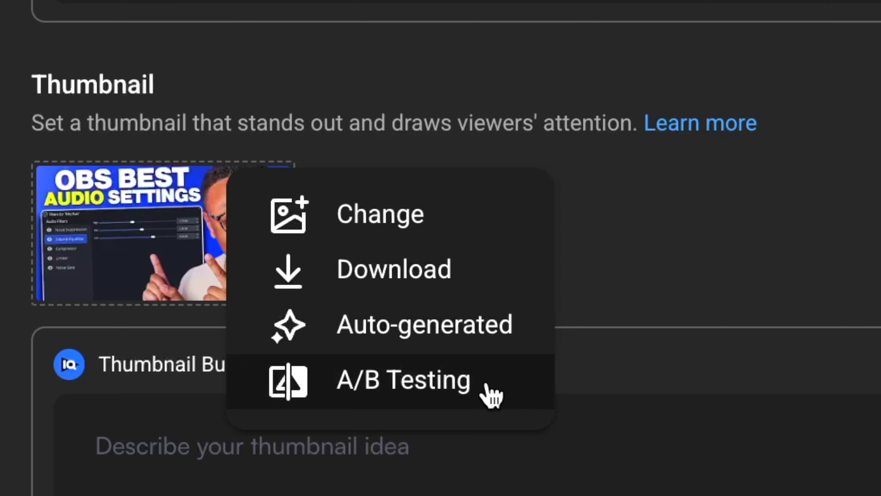
left_click(489, 393)
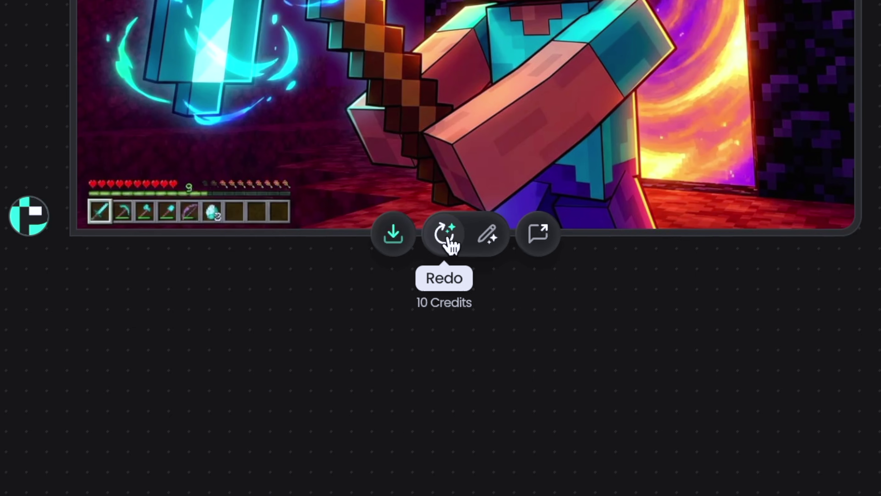
Redo the Minecraft pickaxe thumbnail, yielding a diamond-armored Steve variant scoring 63
left_click(436, 242)
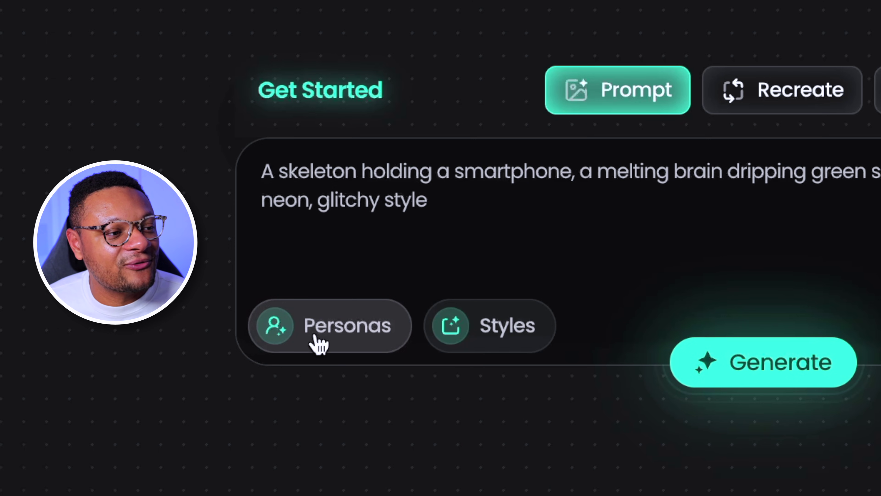
left_click(313, 337)
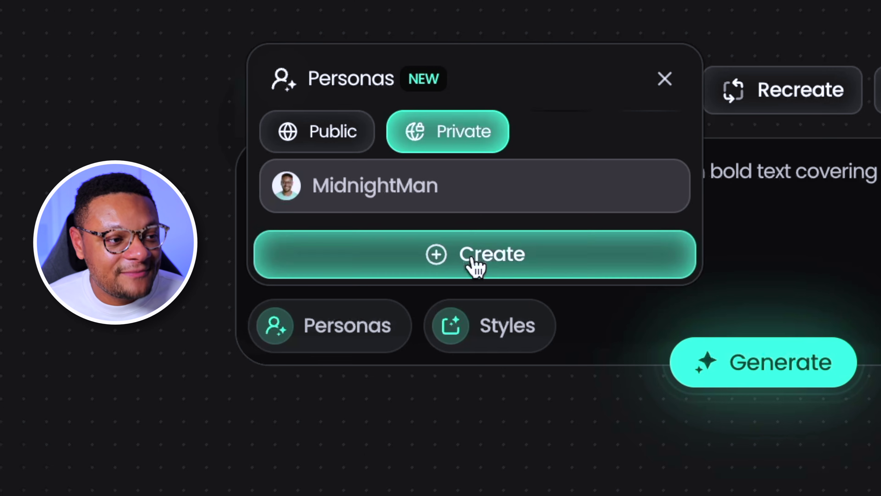
left_click(439, 255)
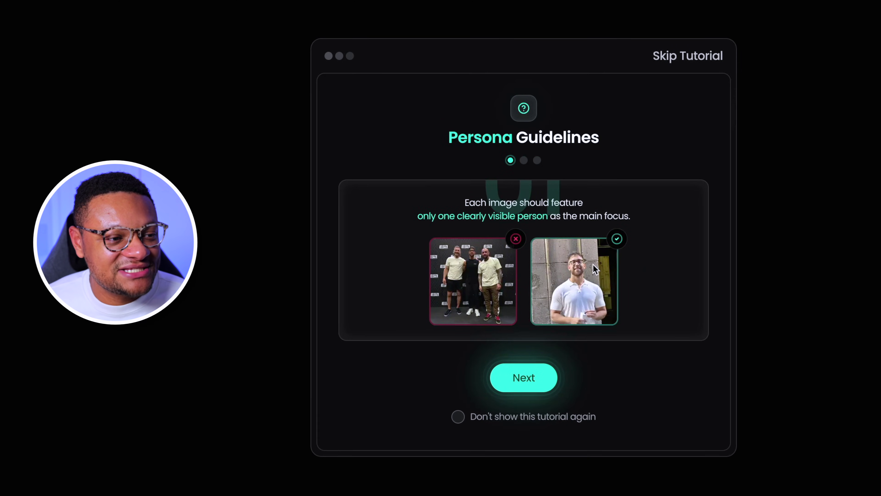
left_click(528, 383)
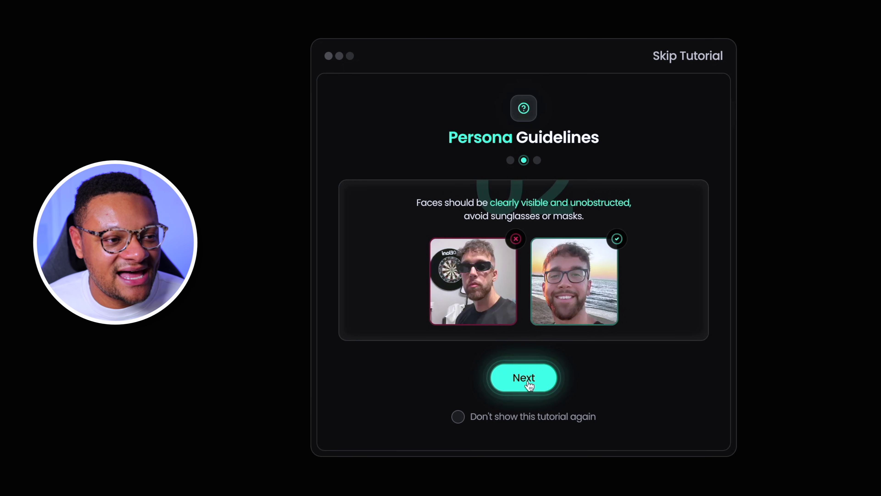
left_click(528, 382)
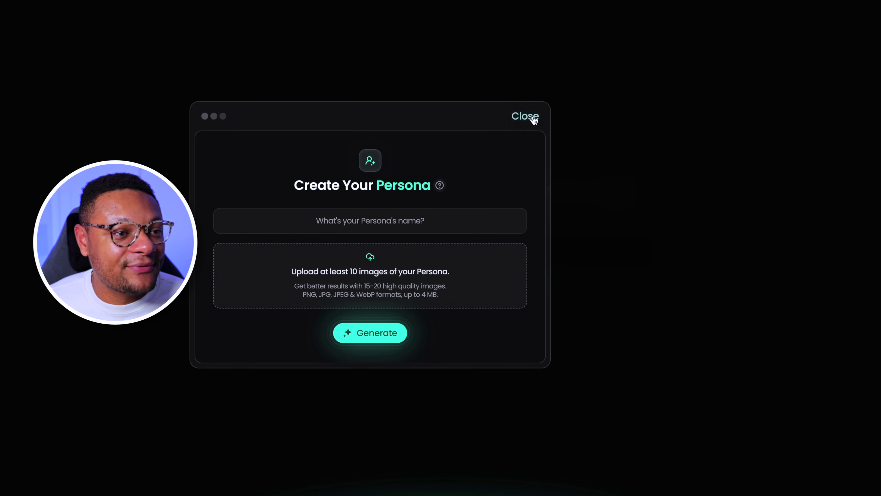
left_click(528, 119)
left_click(273, 283)
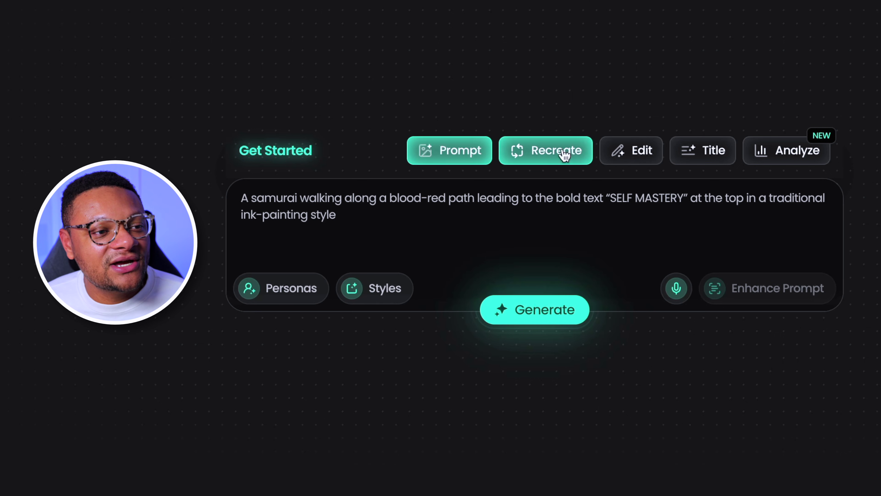
Upload the Raiders HELP! thumbnail in Recreate and apply the saved persona
left_click(551, 162)
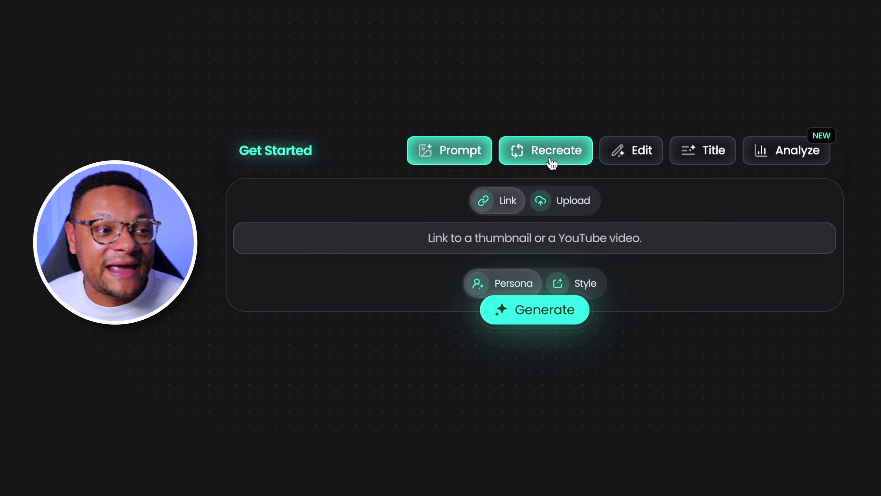
left_click(518, 170)
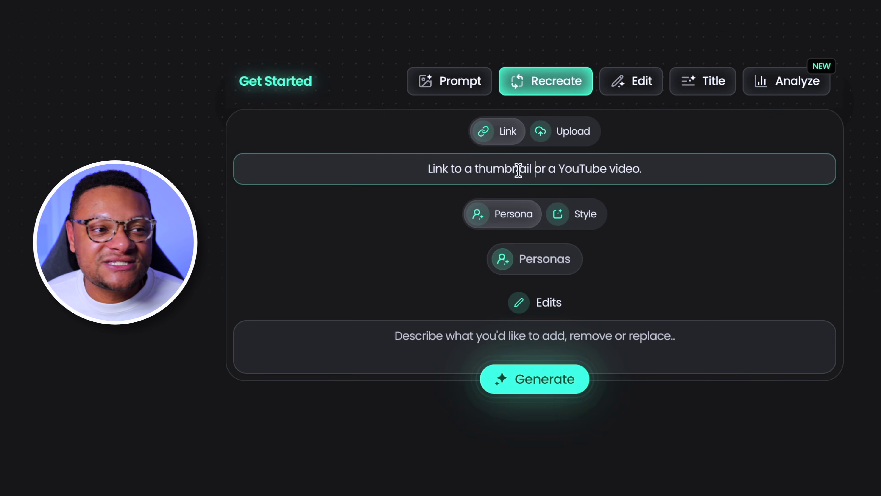
left_click(562, 139)
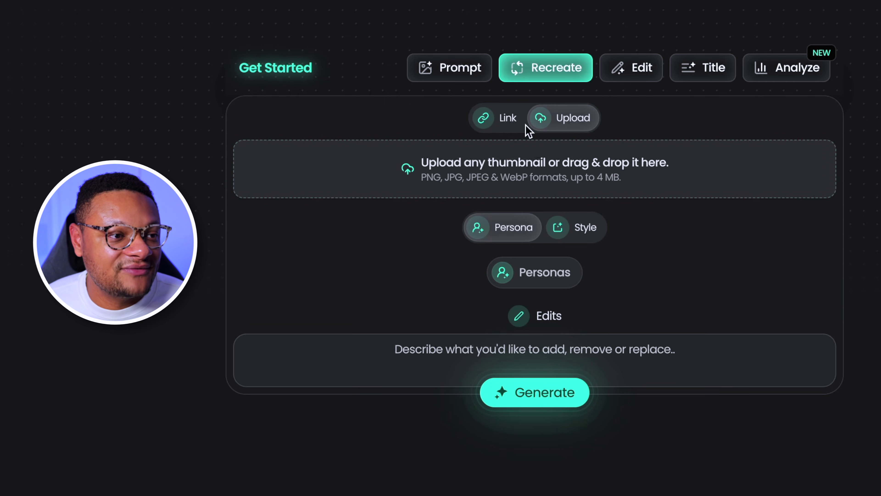
left_click(459, 177)
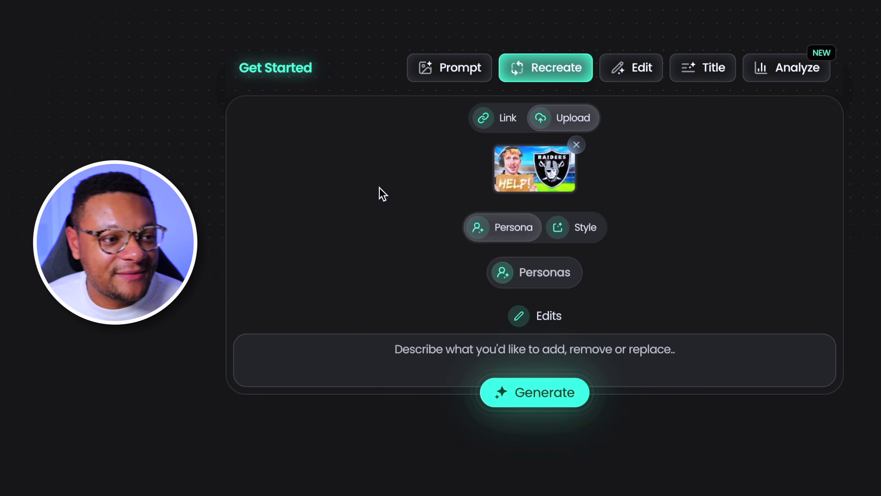
left_click(531, 273)
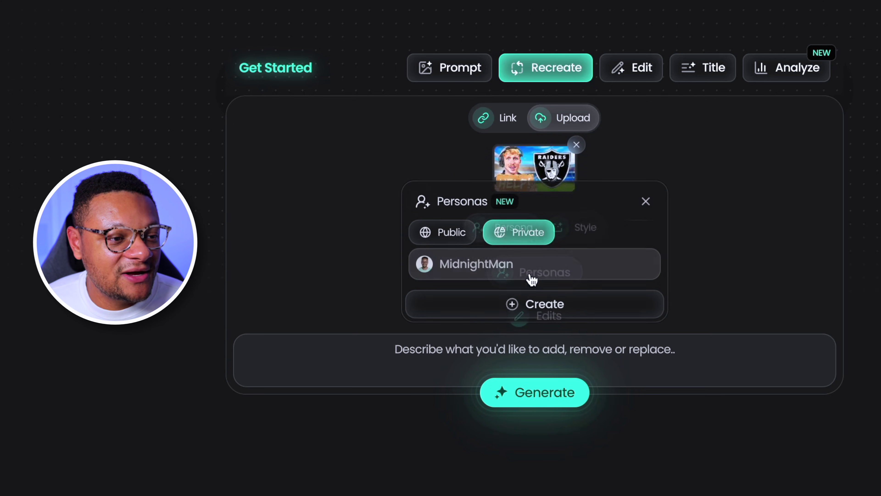
left_click(467, 267)
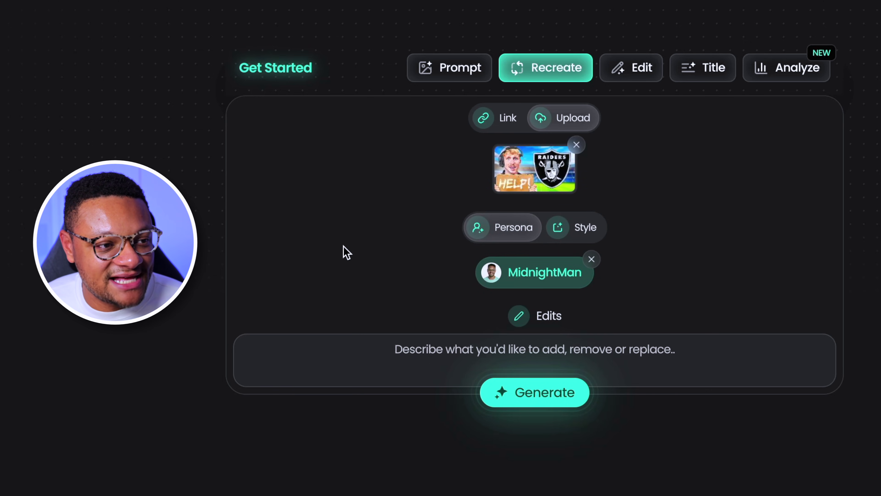
Generate with edits 'coaching a super bowl team, happy expression on my face, confetti in the background'
left_click(436, 345)
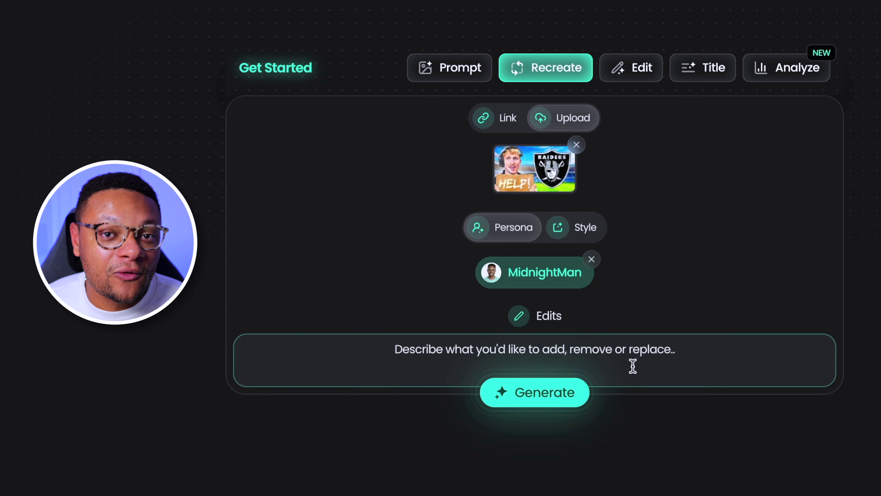
type("c")
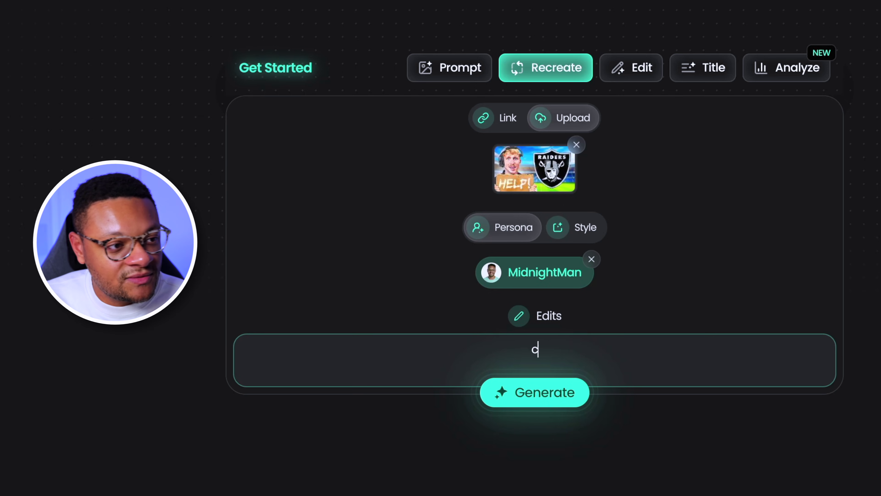
type("oaching ")
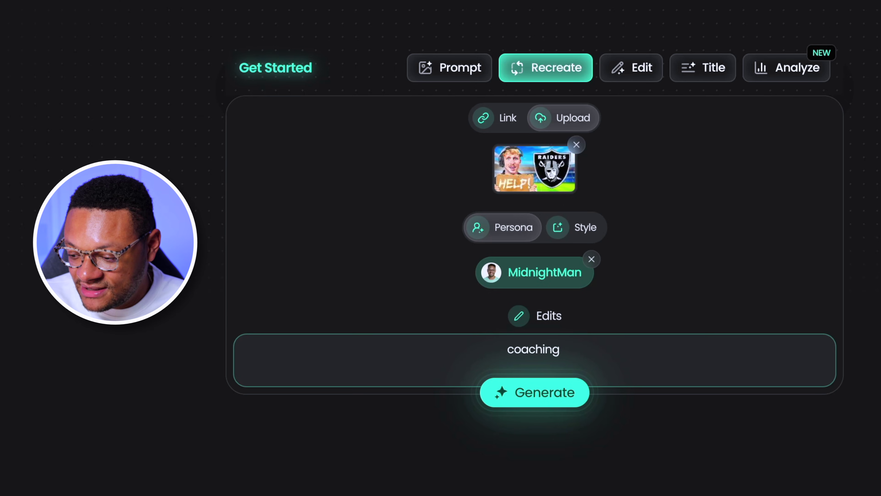
type("a super bowl team, happy expres")
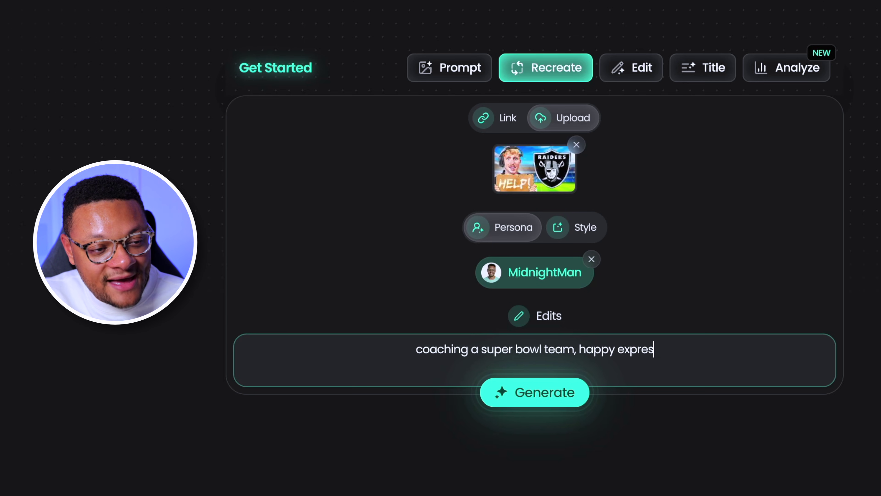
type("sion on my")
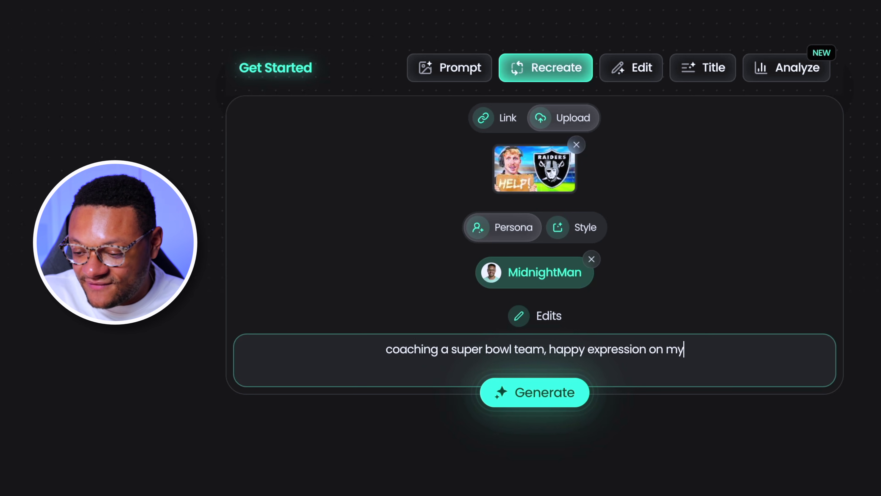
type(" face, confetti in the background")
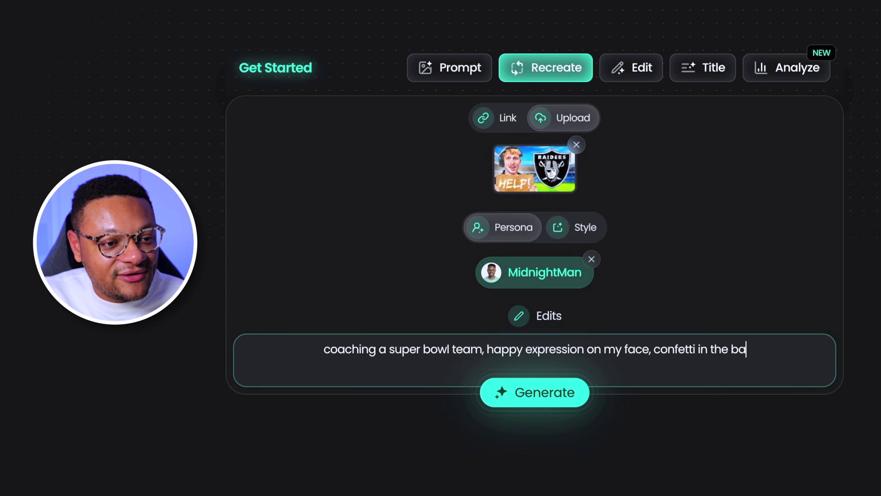
left_click(550, 392)
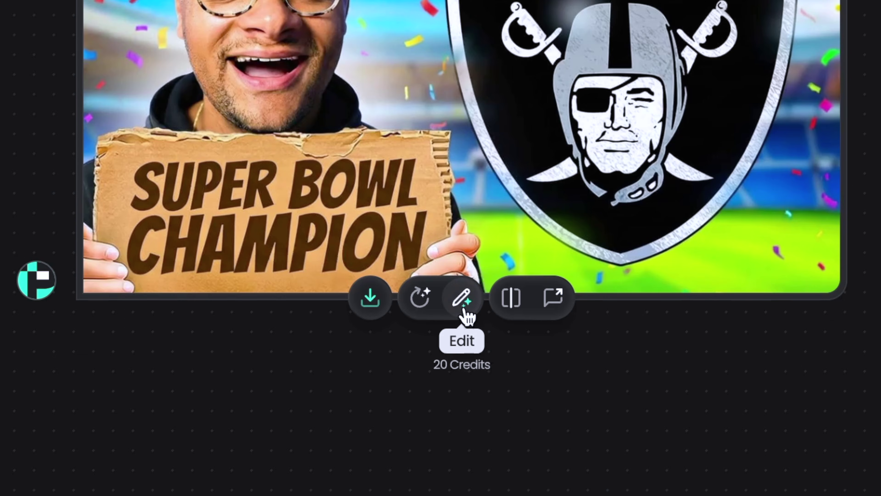
Rectangle-select the Raiders logo and generate 'replace with the pittsburgh steelers logo'
left_click(463, 309)
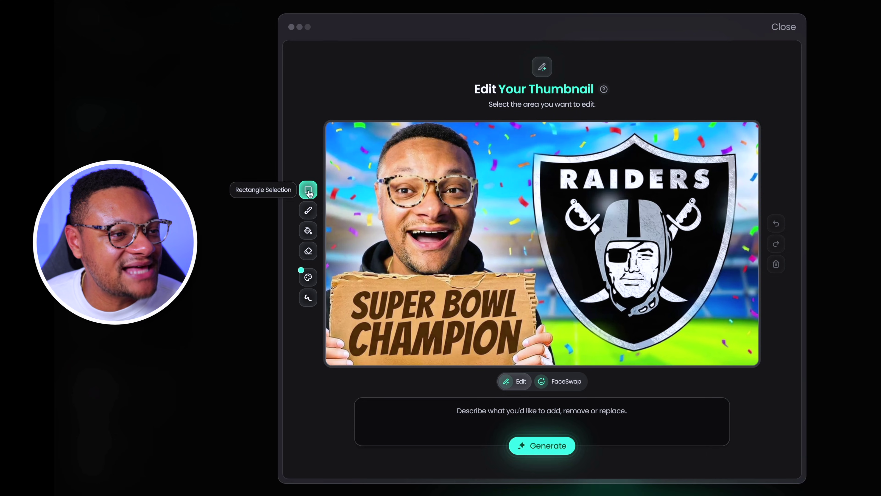
left_click_drag(518, 132, 741, 347)
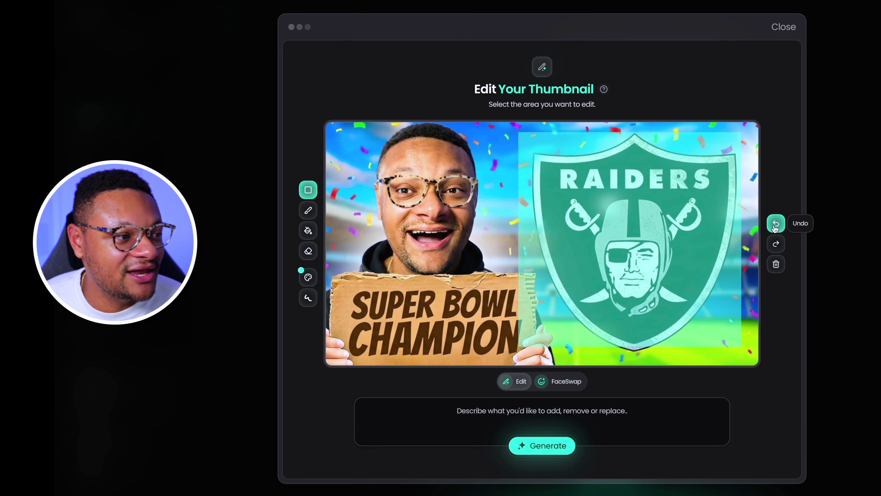
left_click(775, 265)
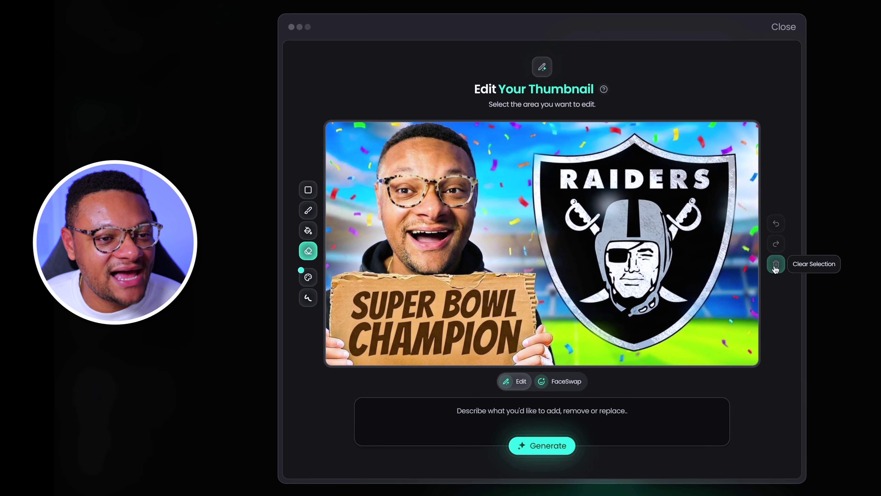
left_click(308, 190)
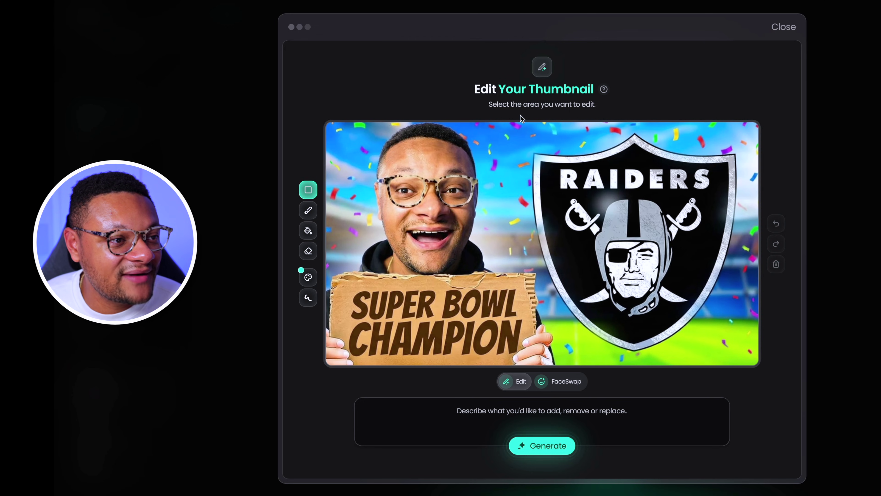
left_click_drag(523, 133, 745, 355)
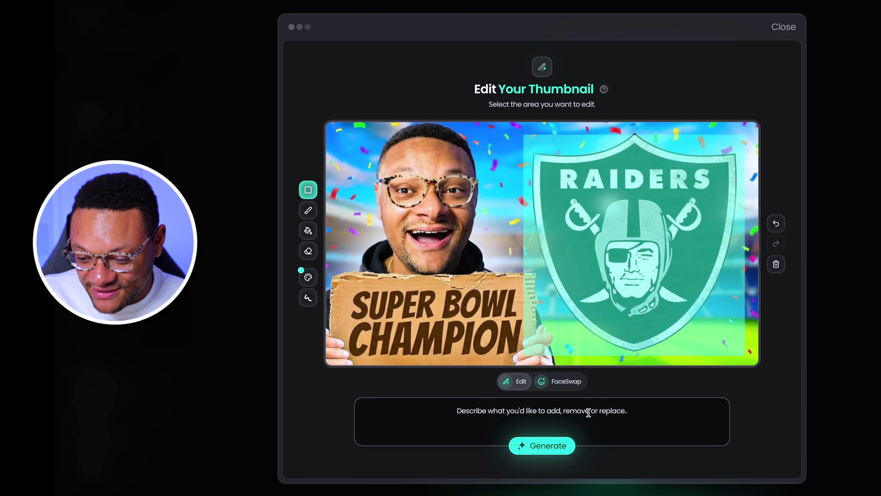
type("replace with the pittsburgh steelers logo")
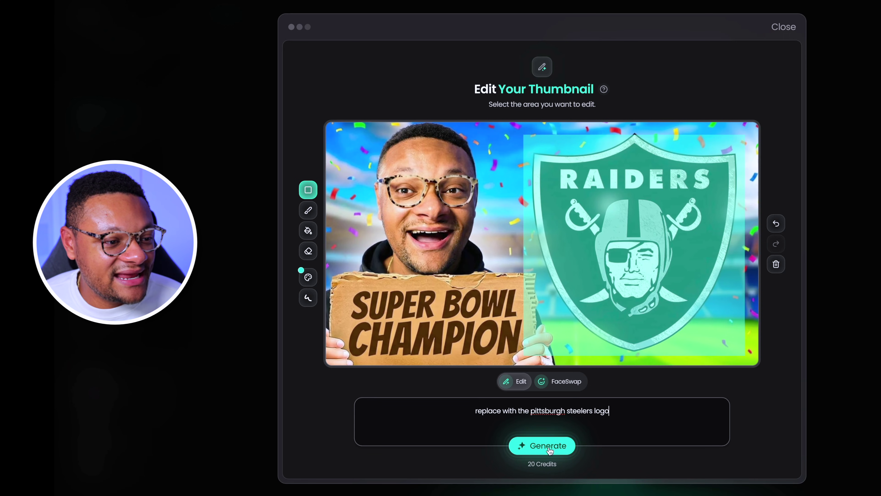
left_click(546, 445)
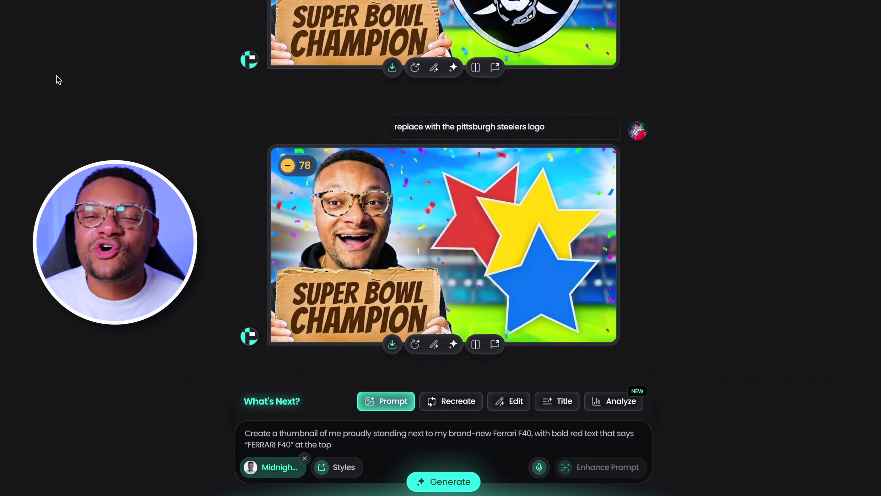
Regenerate the Steelers logo version, then replace the cardboard sign with the creator holding the Super Bowl trophy
left_click(414, 344)
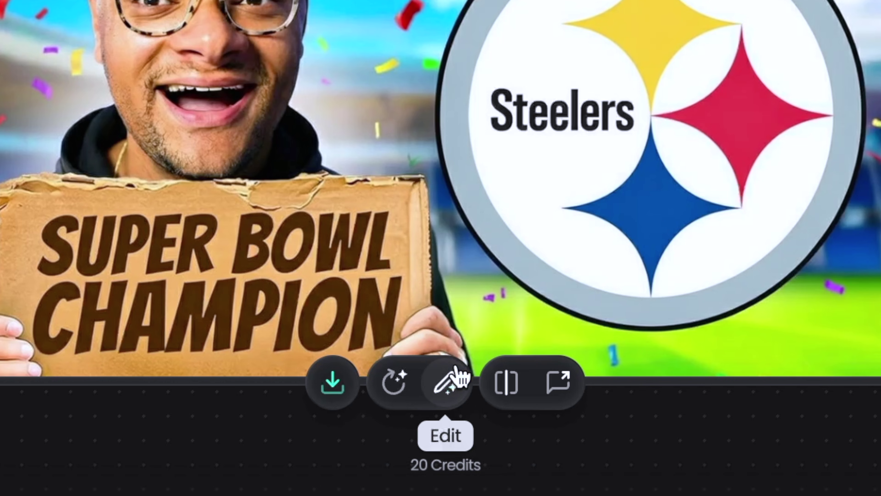
left_click(443, 344)
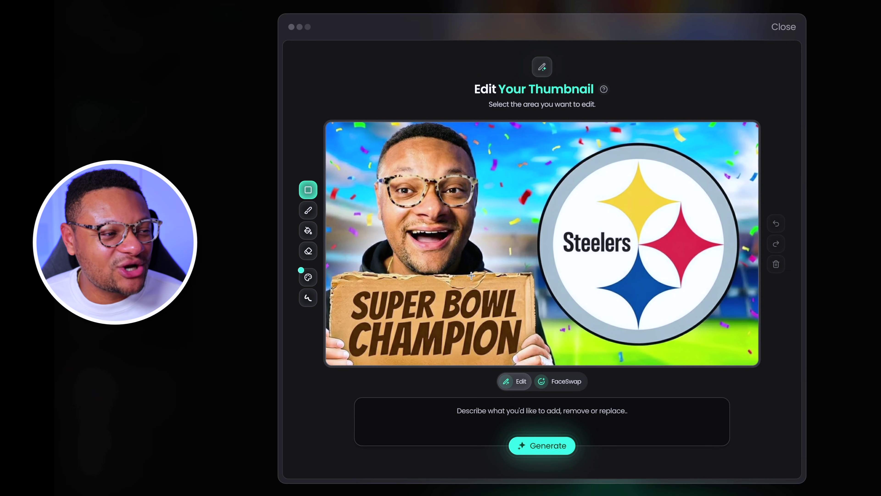
left_click_drag(328, 270, 542, 376)
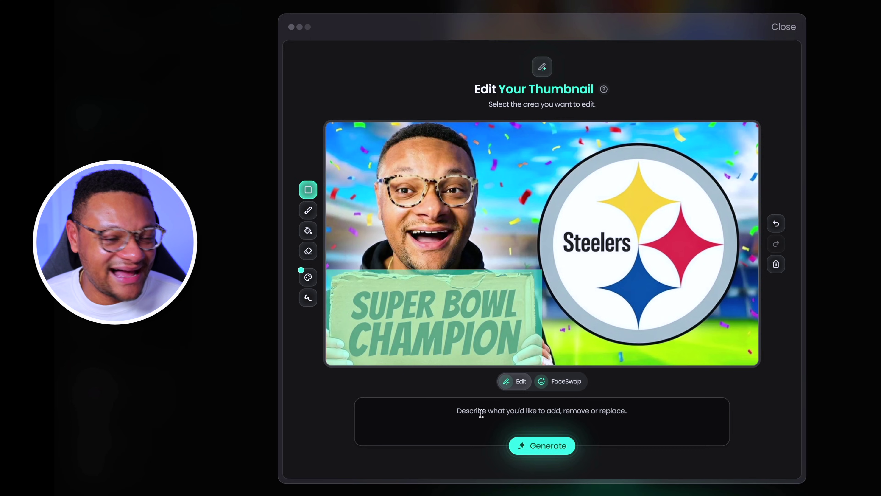
left_click(649, 402)
type("replace with me holding super bowl trophy")
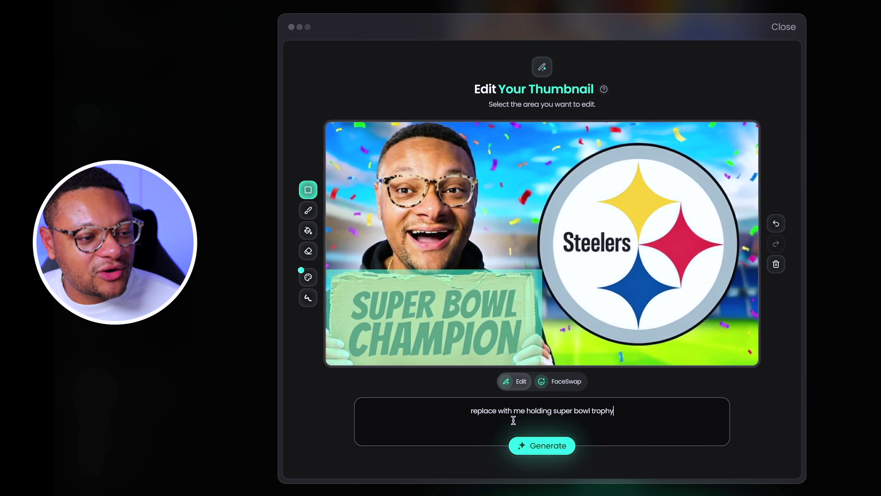
left_click(548, 445)
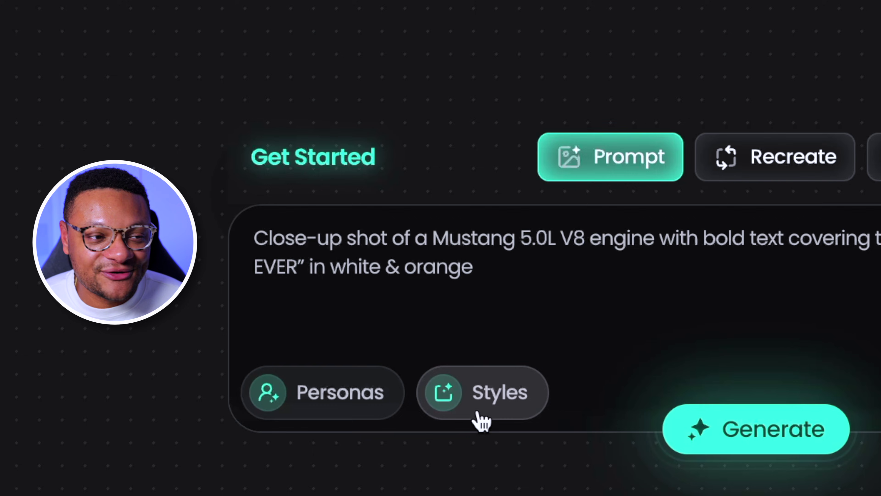
Explore the Create Your Style options: building from a YouTube channel address or from uploaded images
left_click(481, 421)
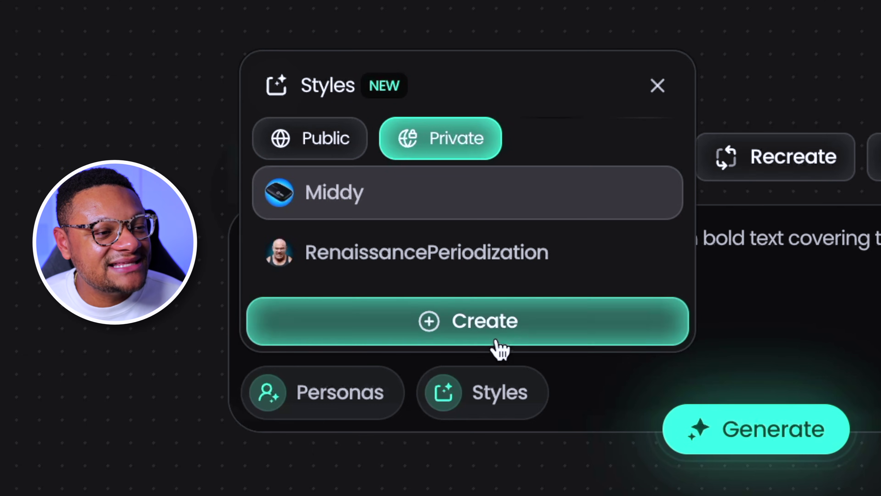
left_click(484, 337)
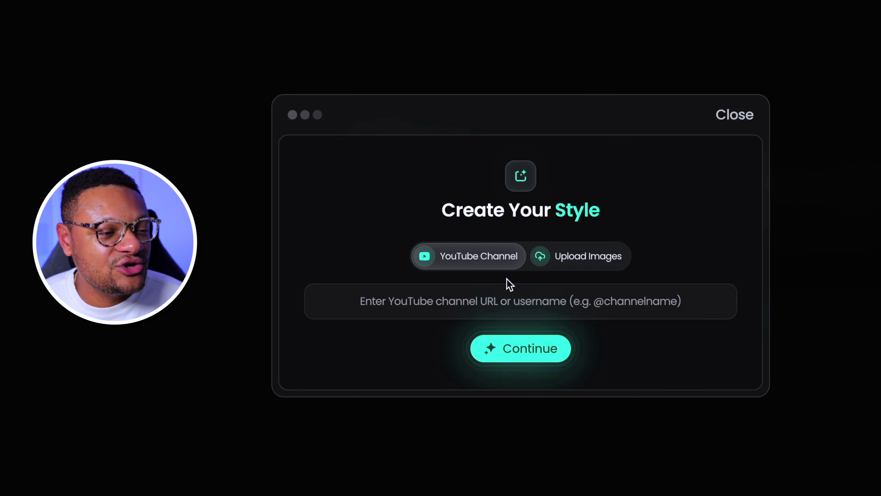
left_click(475, 305)
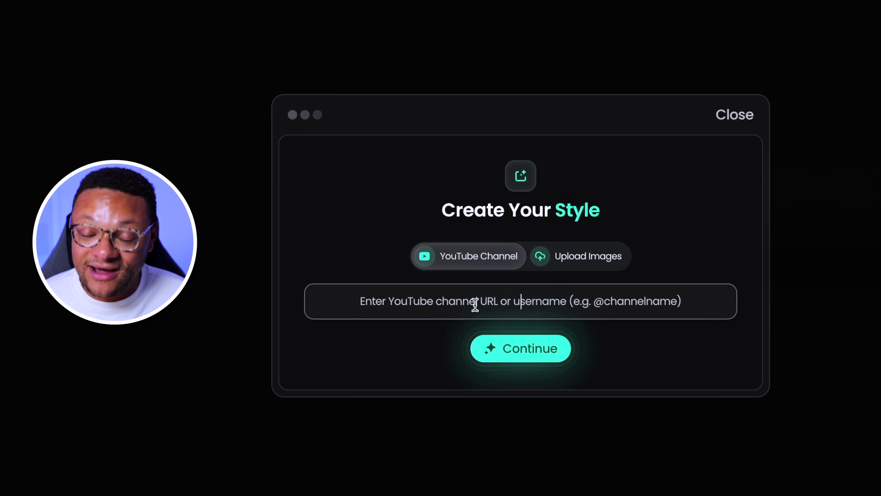
left_click(585, 266)
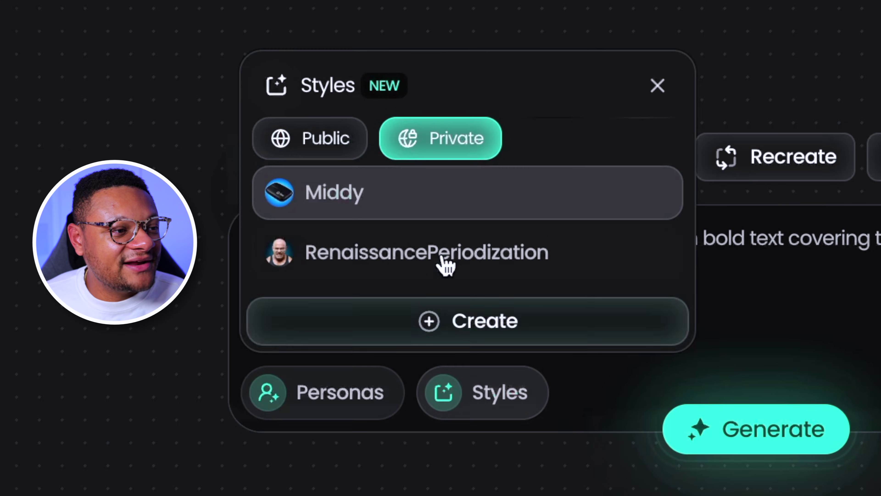
Apply a private saved style and generate the 'Stream PS5 to youtube' thumbnail
left_click(408, 271)
left_click(462, 189)
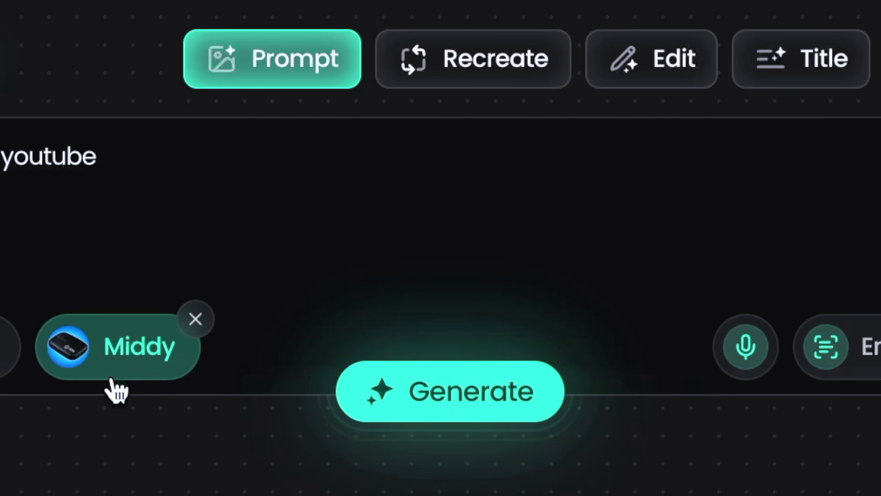
left_click(586, 312)
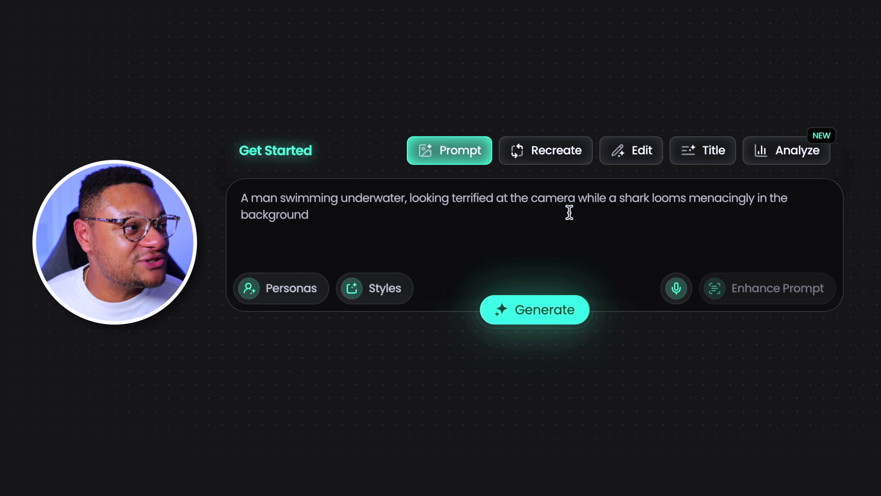
Request title ideas for a video about the best tools in Ghost of Yotei
left_click(721, 152)
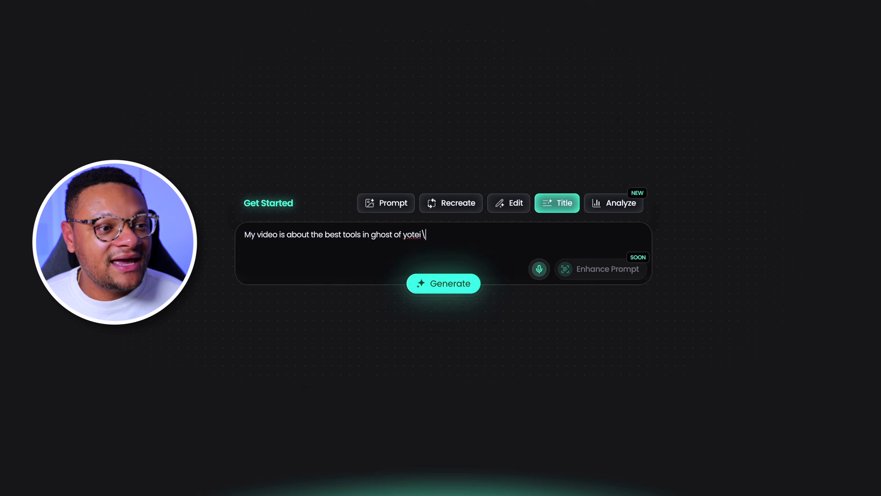
key("Return")
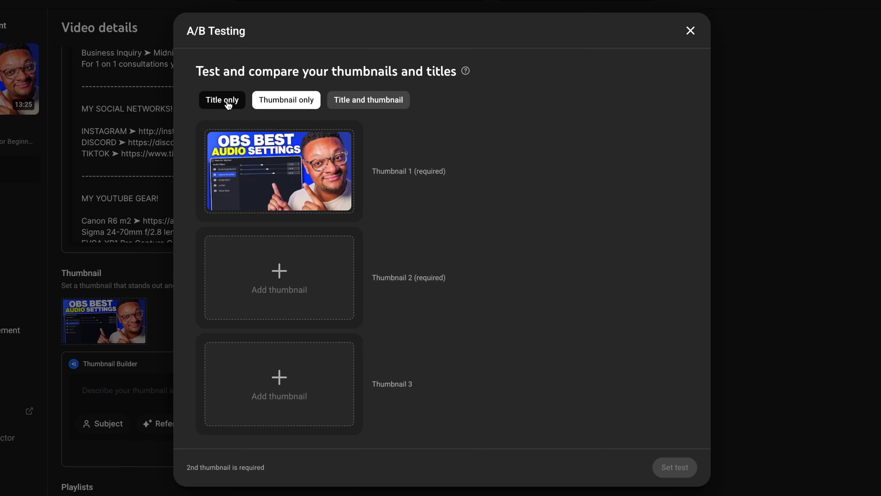
Switch the OBS video's A/B test from Title only to Title and thumbnail
left_click(222, 99)
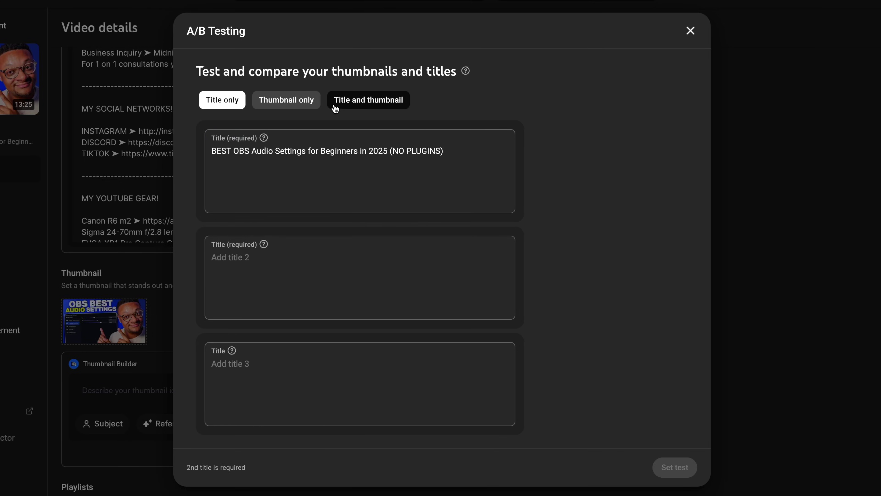
left_click(356, 106)
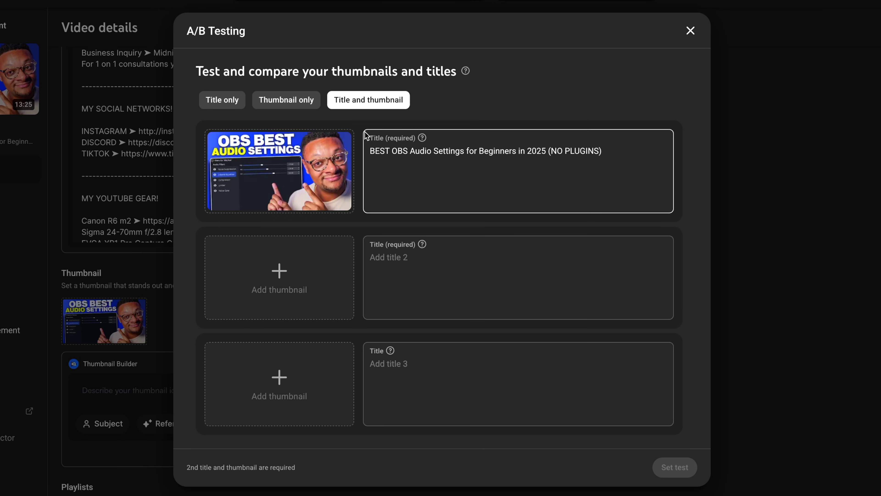